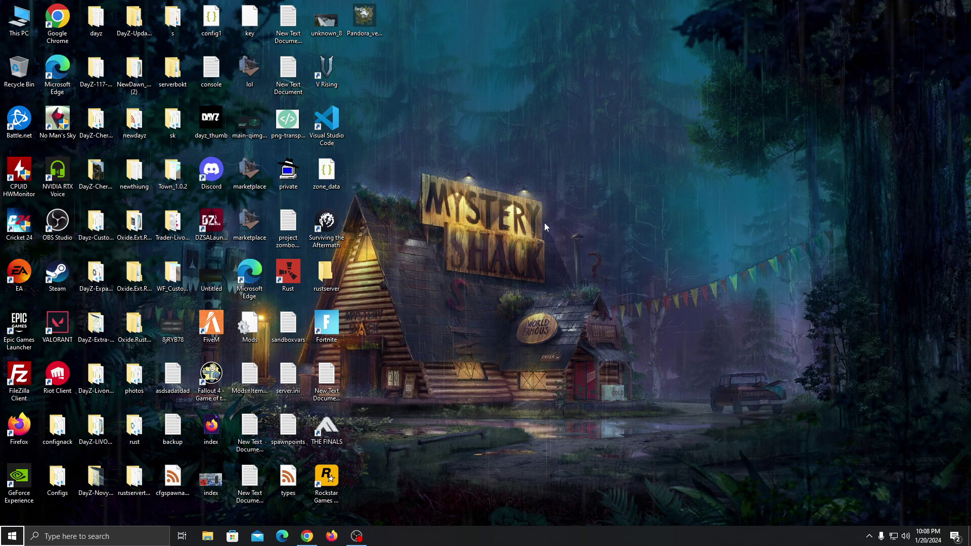
pyautogui.click(307, 537)
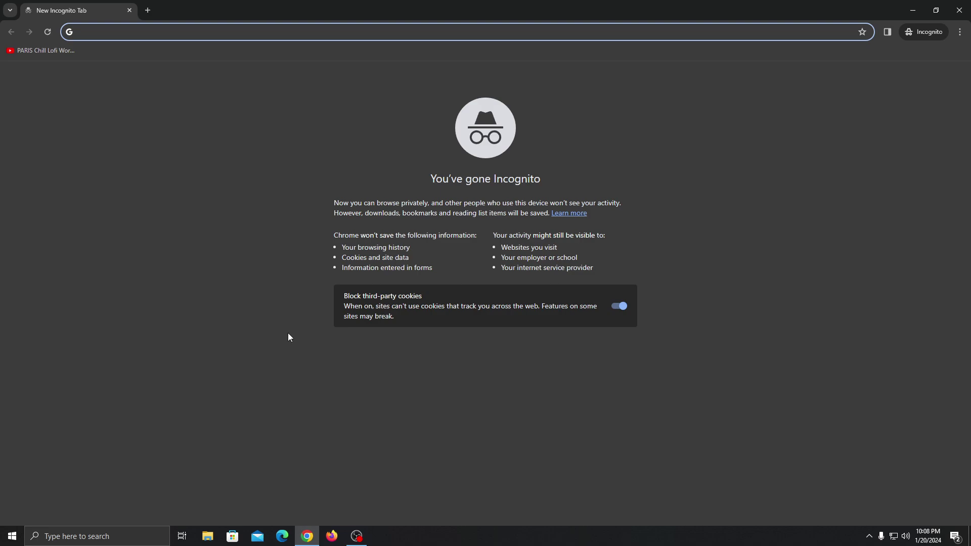
pyautogui.write('https://zap-hosting.com/palworldsrv')
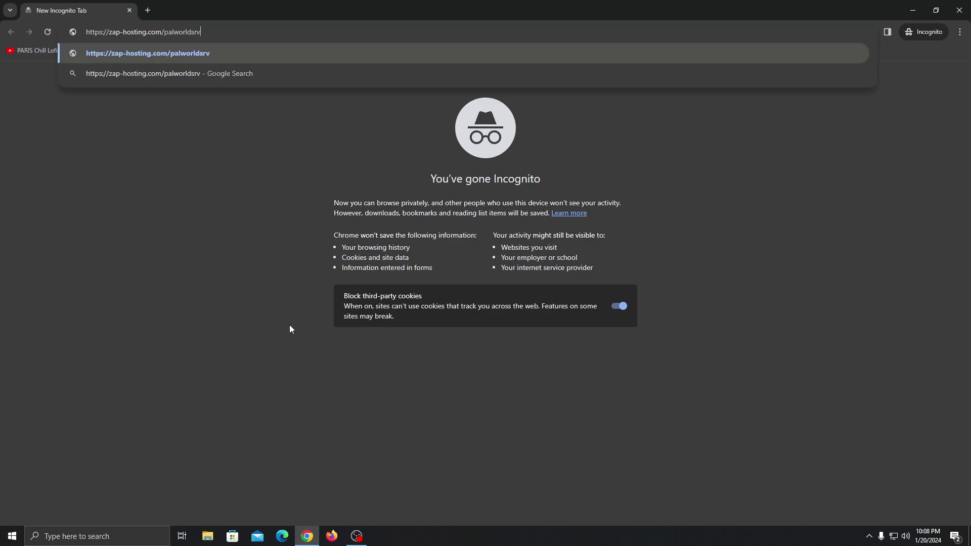
pyautogui.press('Return')
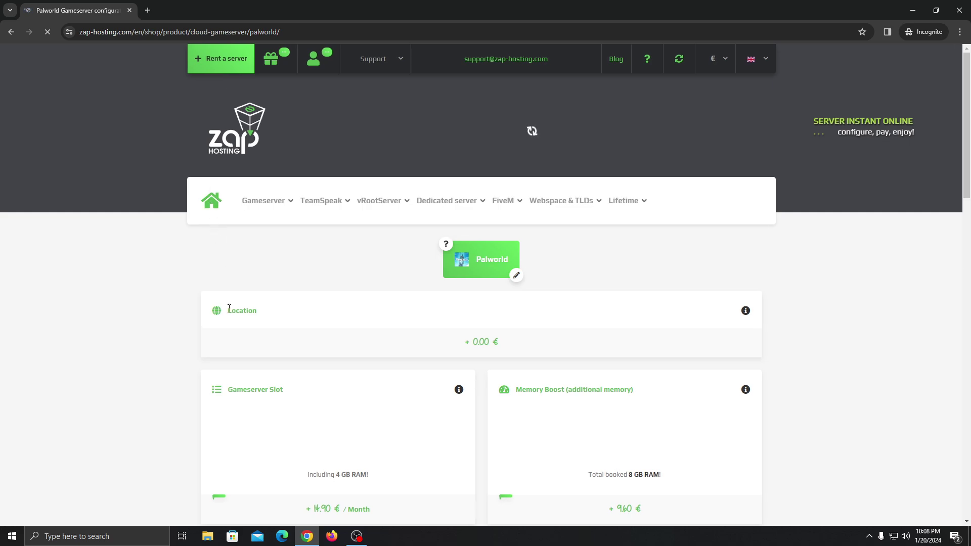
pyautogui.scroll(-3, 538, 381)
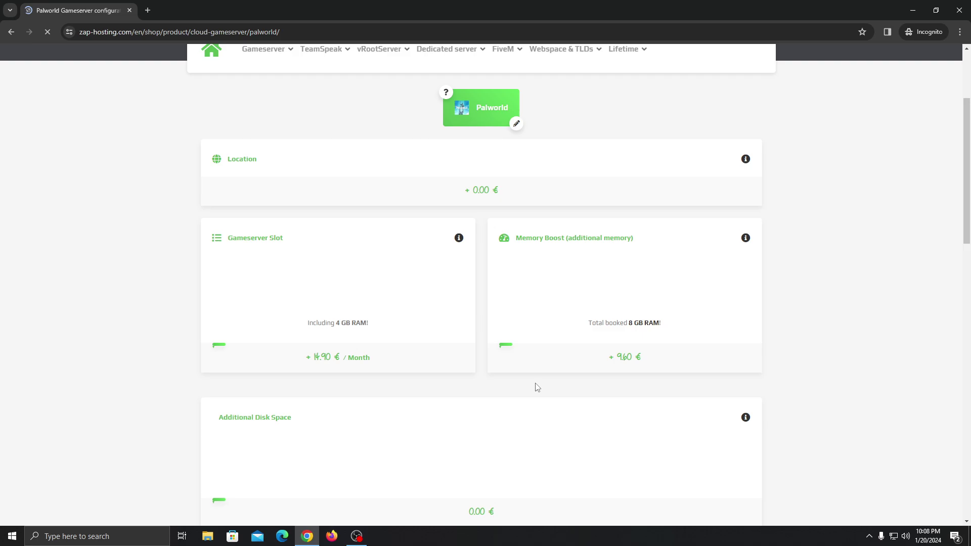
pyautogui.scroll(3, 546, 327)
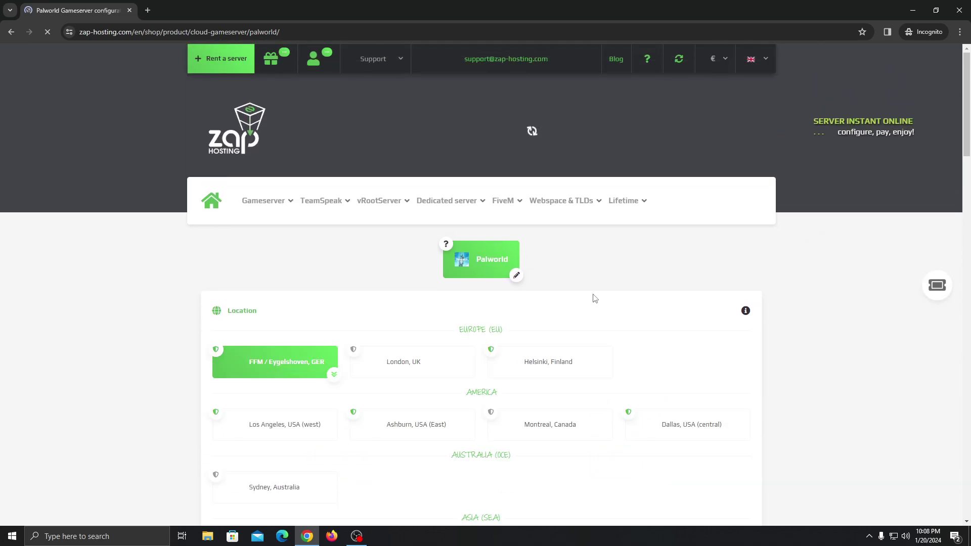
pyautogui.scroll(-4, 594, 299)
pyautogui.scroll(-5, 595, 300)
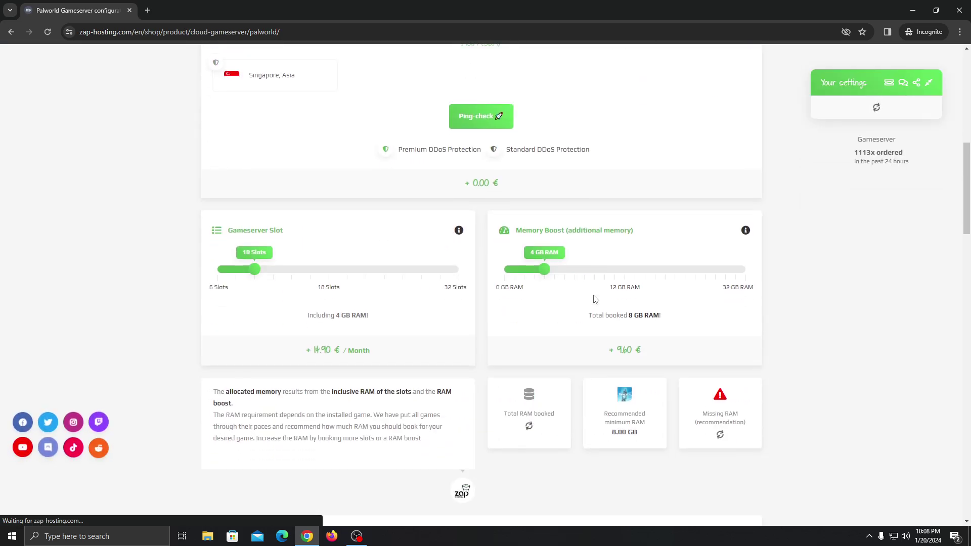
pyautogui.scroll(-4, 419, 350)
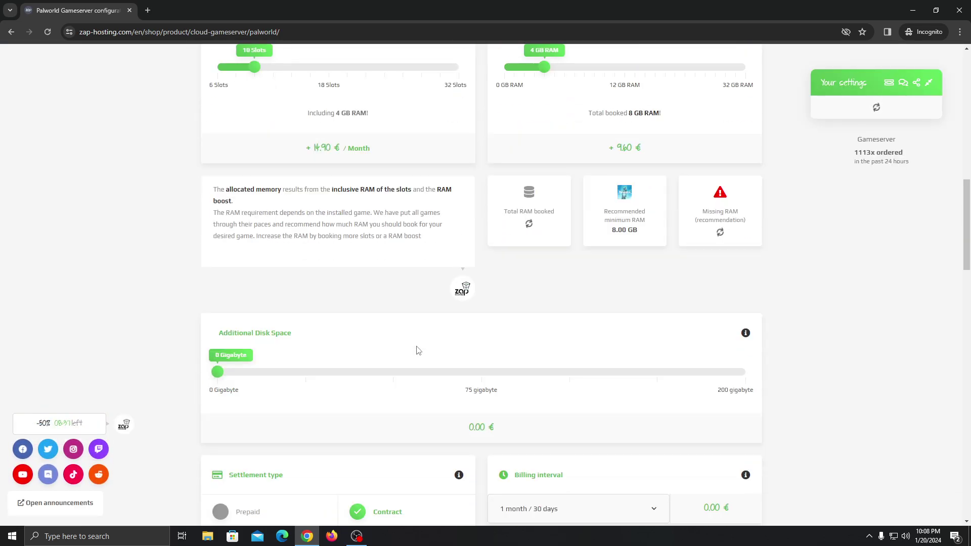
pyautogui.scroll(13, 469, 332)
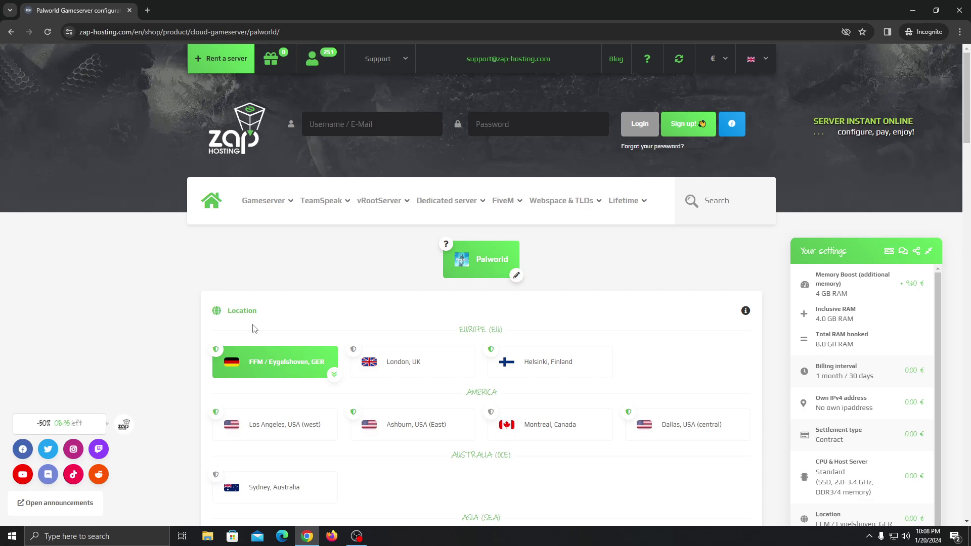
pyautogui.scroll(-2, 470, 330)
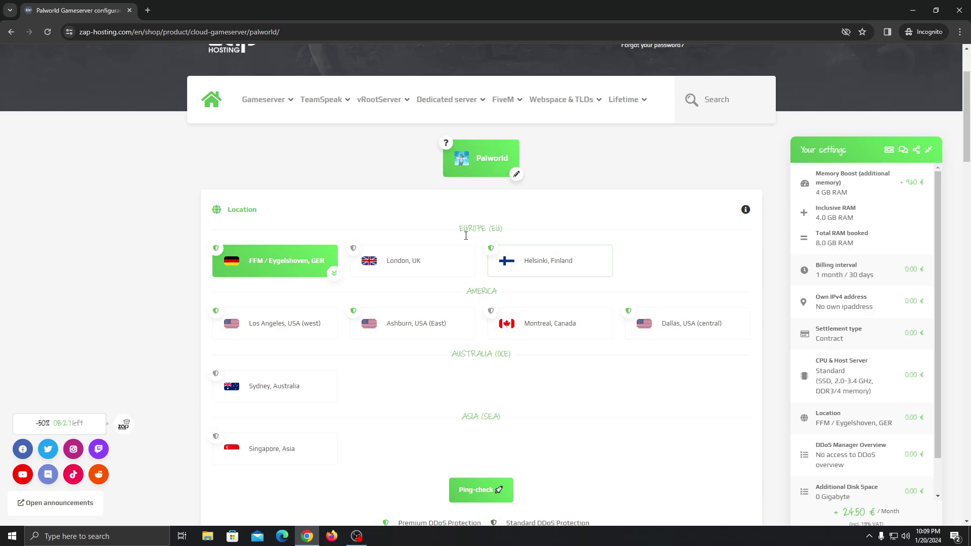
pyautogui.scroll(-1, 410, 226)
pyautogui.scroll(-5, 394, 222)
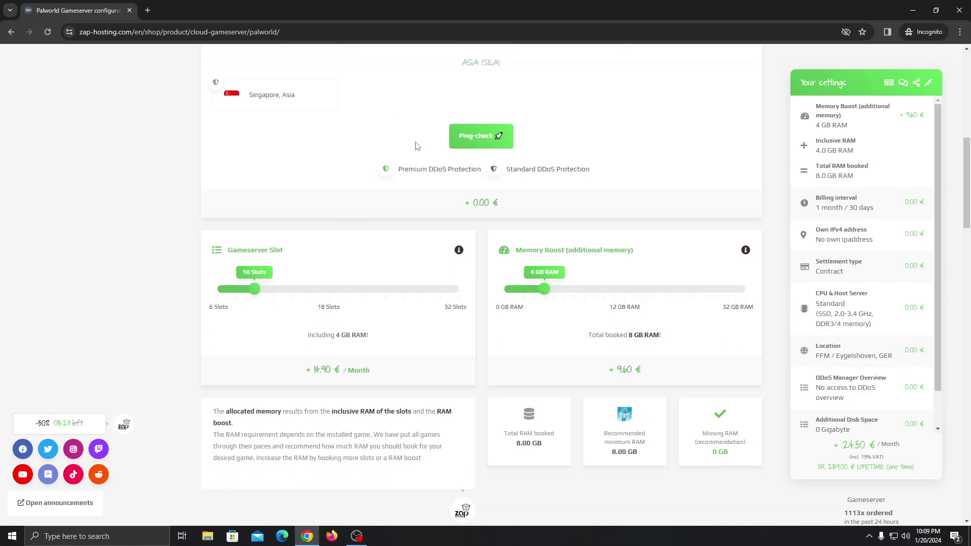
pyautogui.scroll(7, 385, 212)
pyautogui.scroll(-1, 337, 284)
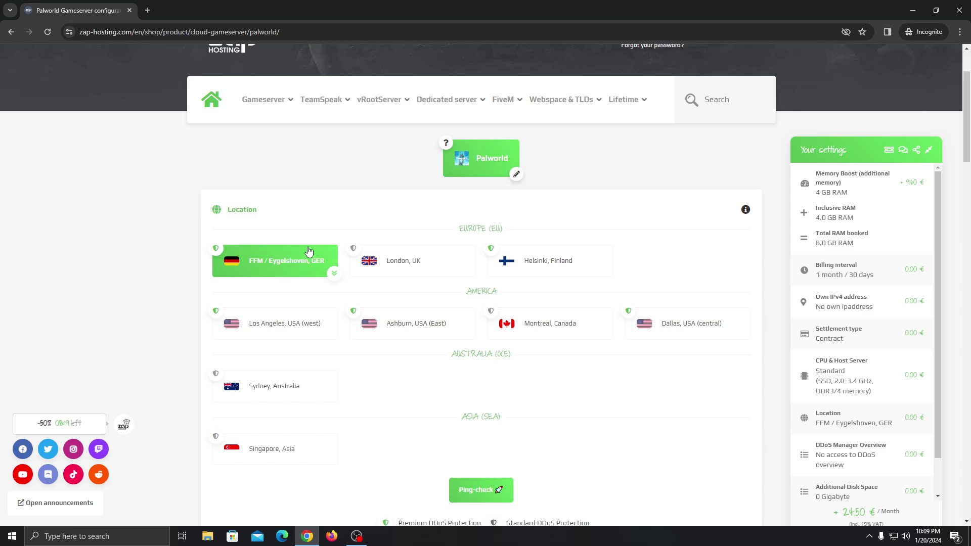
# Step: Try other Gameserver Slot counts, then return the slider to 10 slots
pyautogui.scroll(-8, 308, 252)
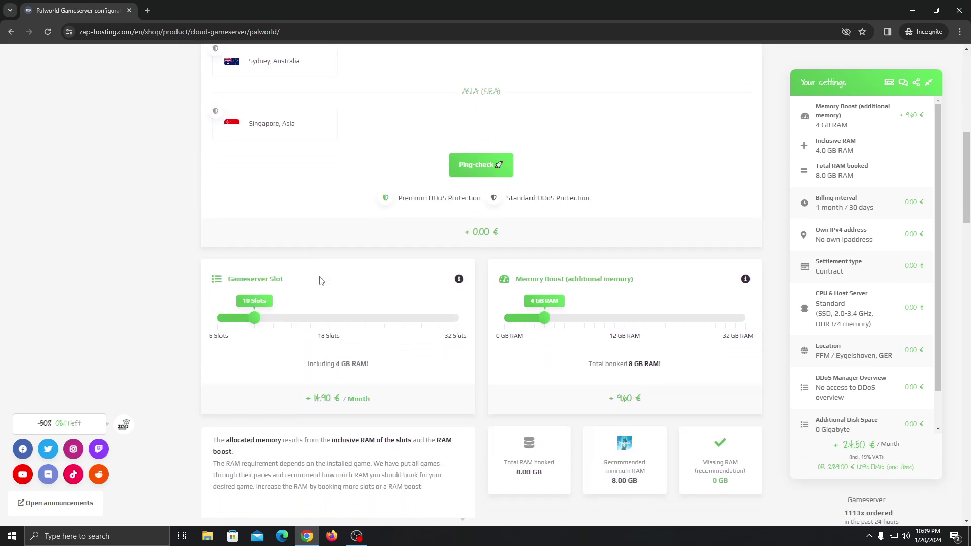
pyautogui.moveTo(254, 239); pyautogui.dragTo(213, 248)
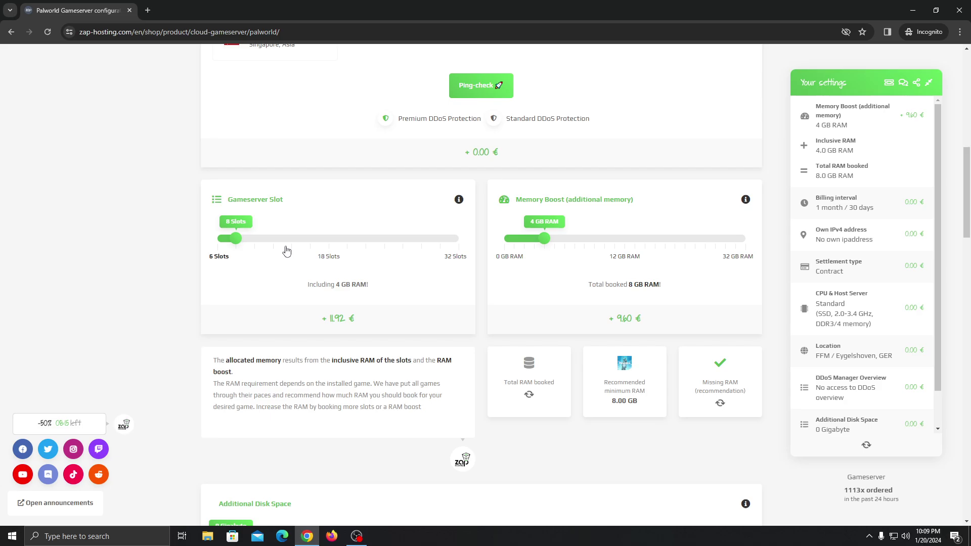
pyautogui.click(293, 248)
pyautogui.moveTo(293, 248); pyautogui.dragTo(254, 248)
# Step: Highlight the recommended RAM, 'Including 4 GB RAM' and total booked RAM lines to review them
pyautogui.scroll(-2, 355, 283)
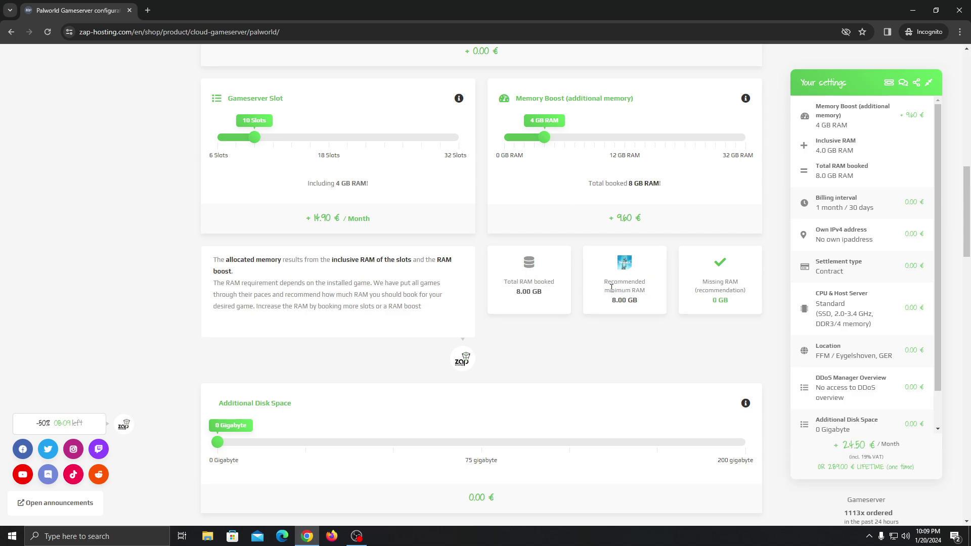
pyautogui.moveTo(641, 304); pyautogui.dragTo(668, 295)
pyautogui.scroll(2, 611, 311)
pyautogui.click(642, 294)
pyautogui.tripleClick(641, 294)
pyautogui.click(615, 292)
pyautogui.click(468, 285)
pyautogui.moveTo(366, 287); pyautogui.dragTo(336, 287)
pyautogui.click(337, 288)
pyautogui.tripleClick(339, 290)
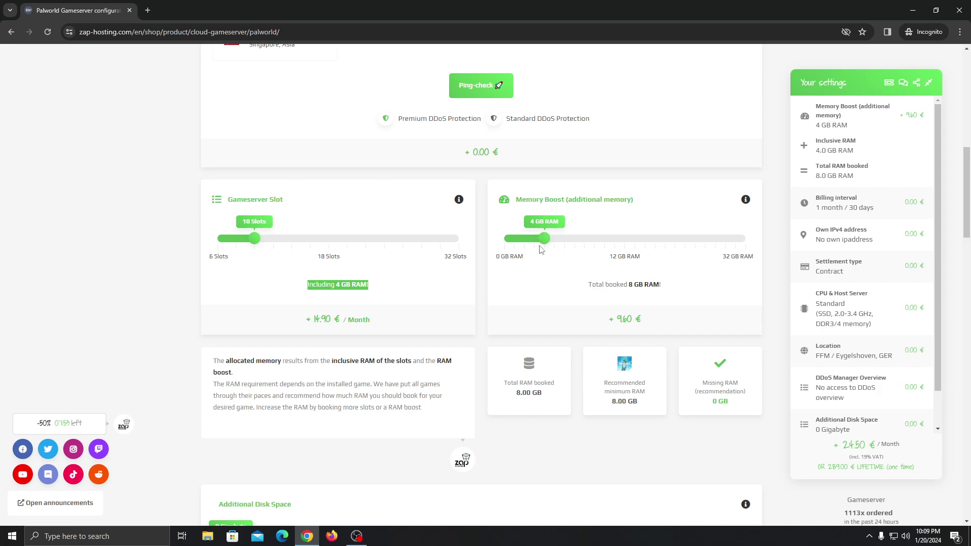
pyautogui.moveTo(664, 284); pyautogui.dragTo(588, 284)
pyautogui.click(562, 256)
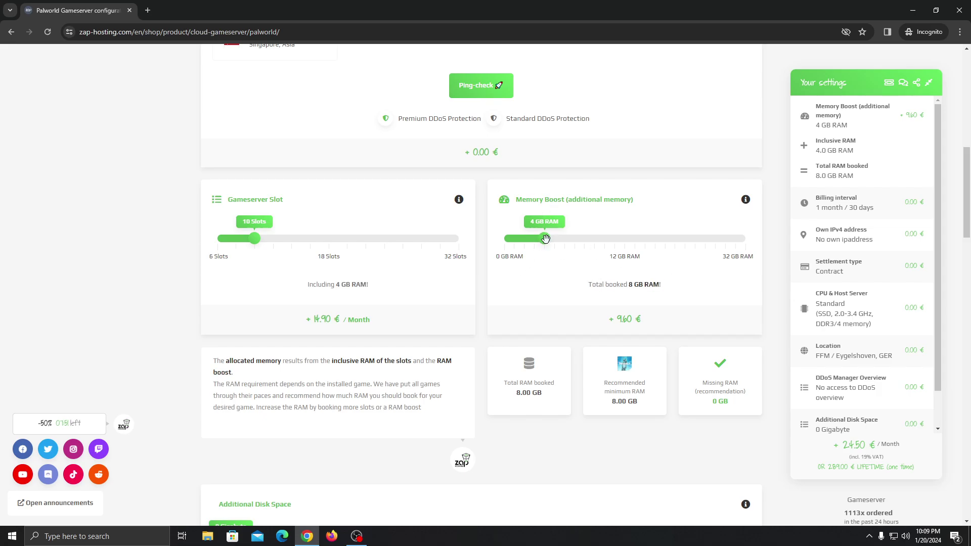
# Step: Push the Memory Boost up to its 32 GB maximum, then settle it at 8 GB RAM
pyautogui.moveTo(546, 239); pyautogui.dragTo(851, 232)
pyautogui.tripleClick(673, 296)
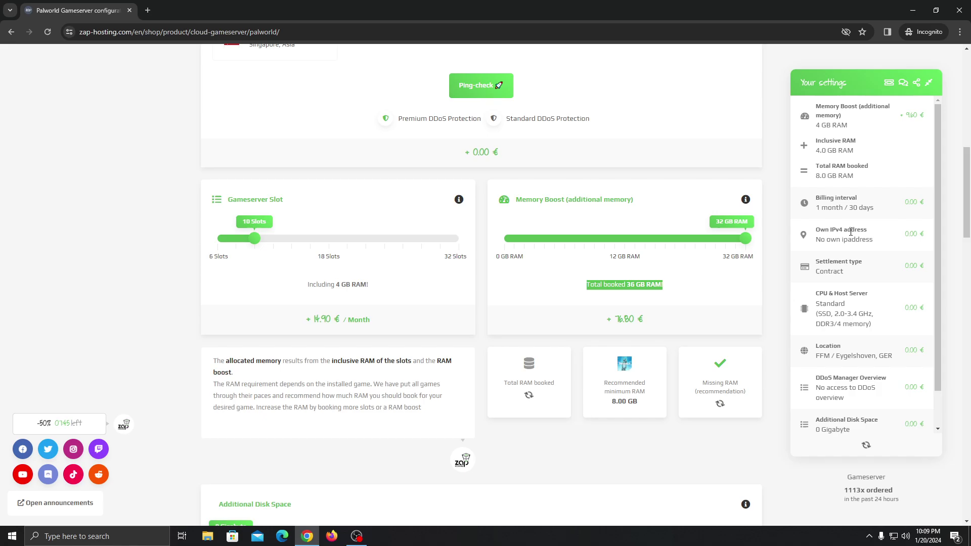
pyautogui.click(728, 283)
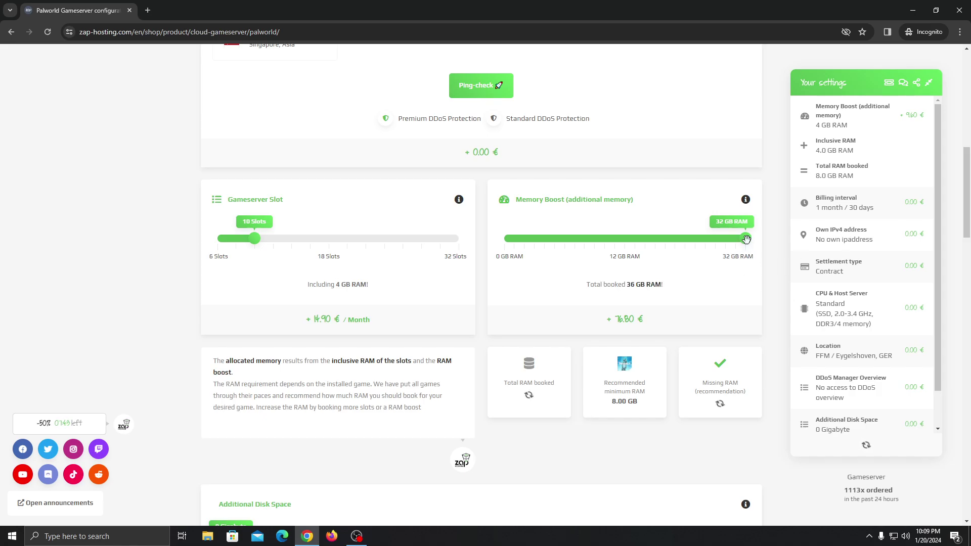
pyautogui.moveTo(746, 239); pyautogui.dragTo(583, 247)
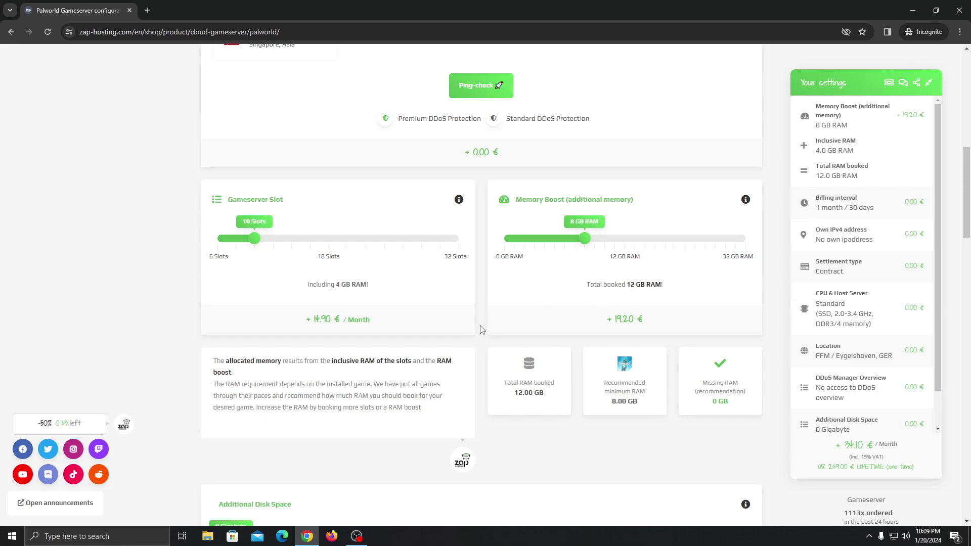
pyautogui.scroll(-5, 481, 339)
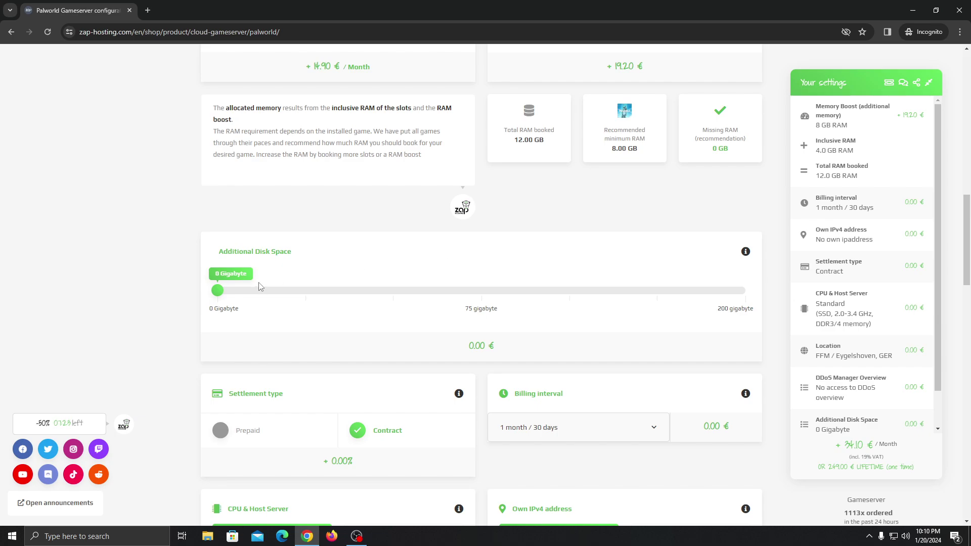
pyautogui.scroll(-3, 276, 289)
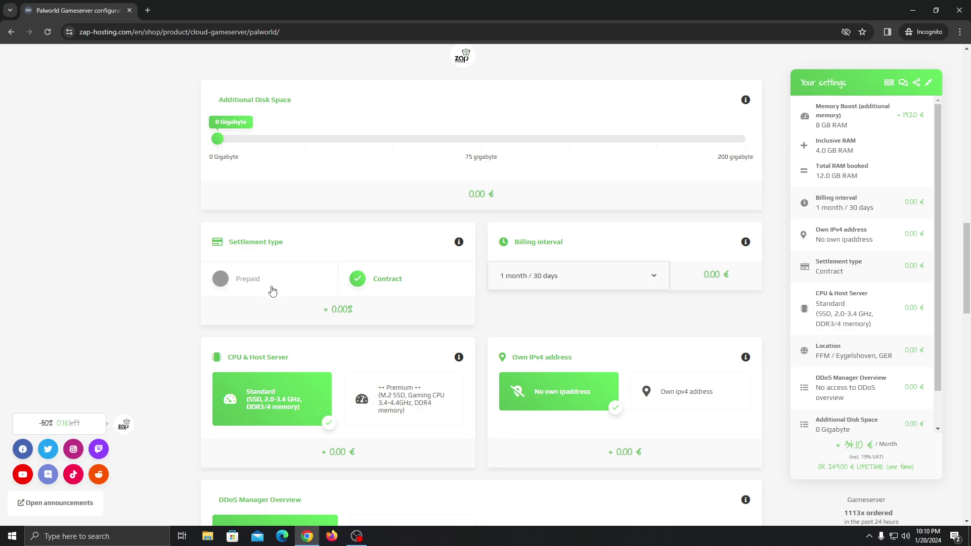
pyautogui.moveTo(460, 245)
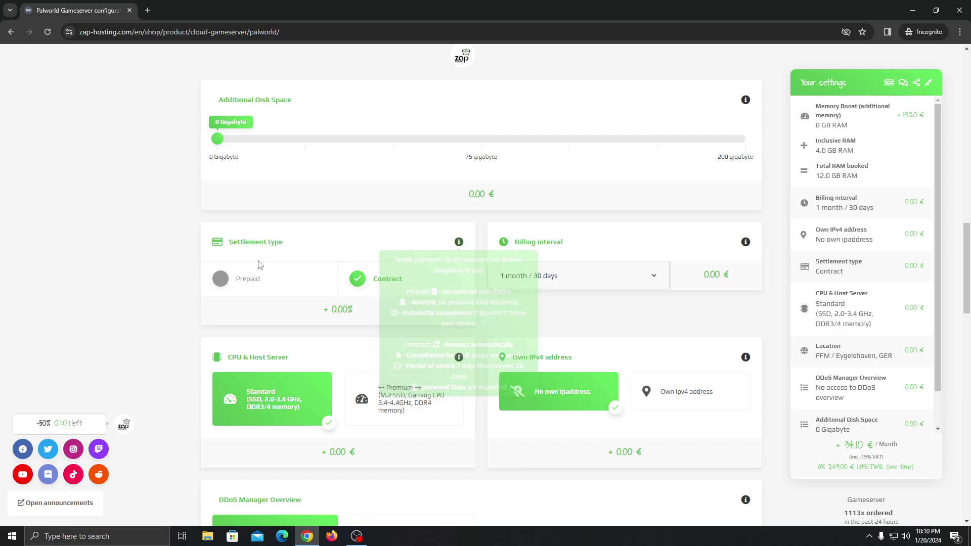
pyautogui.click(254, 280)
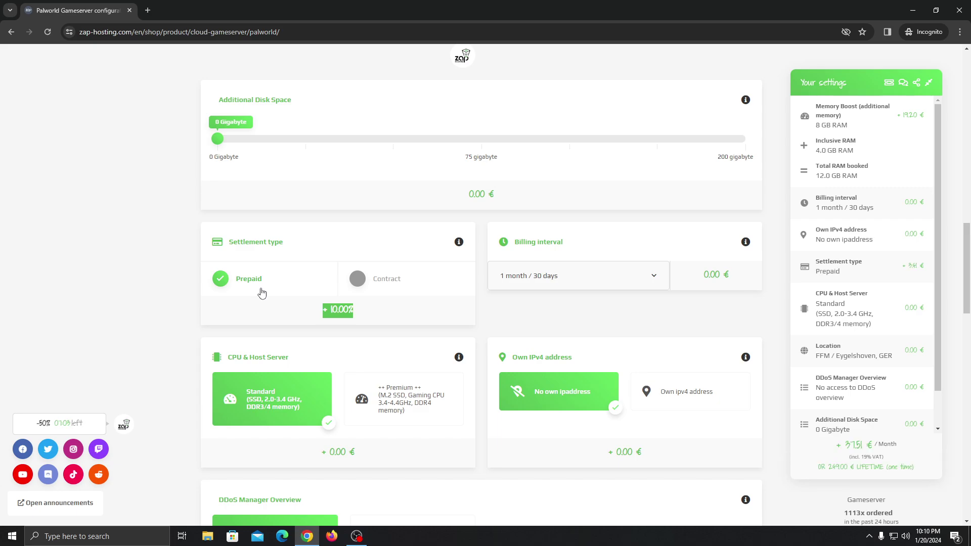
pyautogui.click(438, 289)
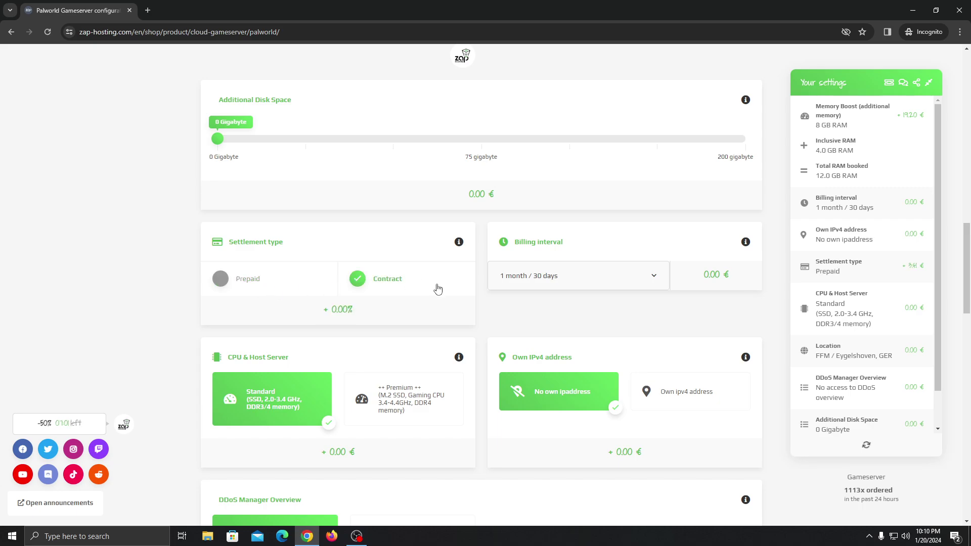
pyautogui.click(497, 287)
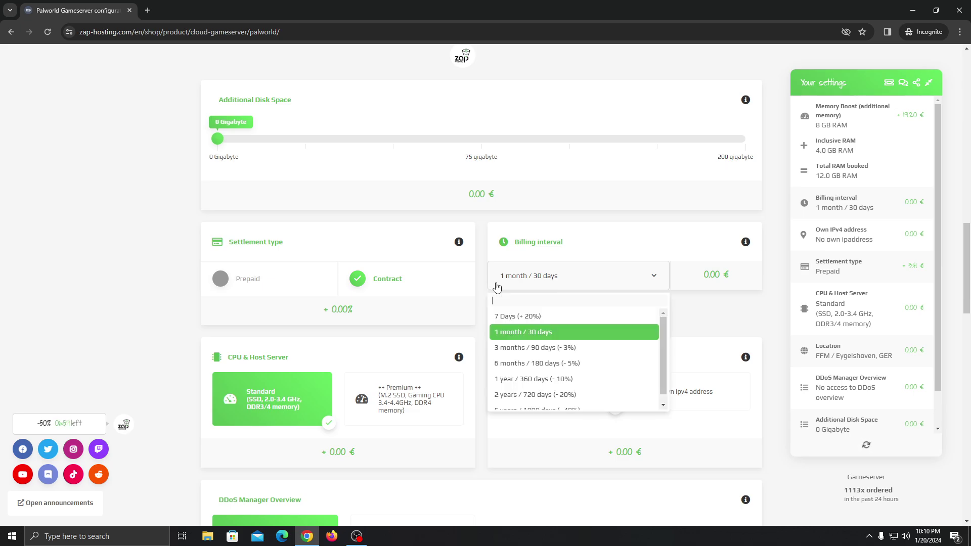
pyautogui.click(521, 344)
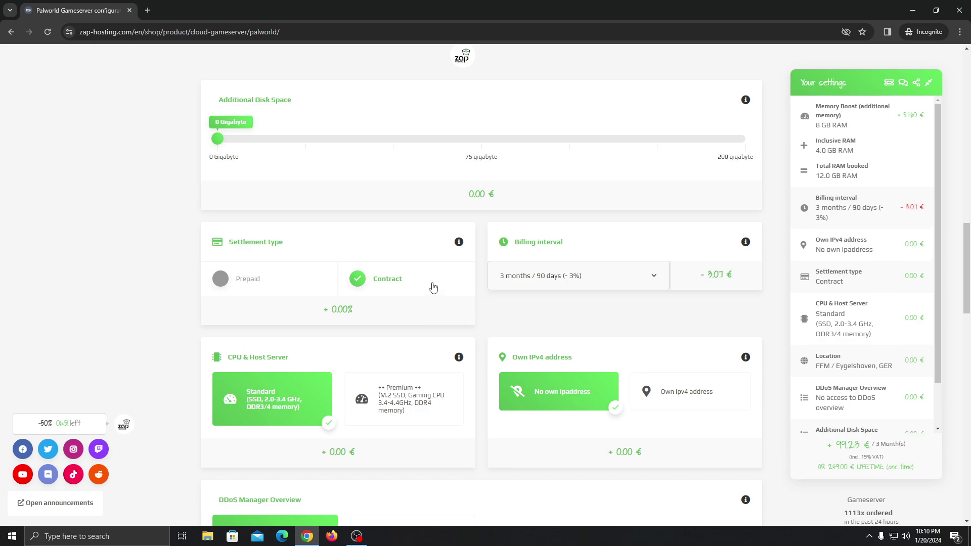
pyautogui.click(521, 277)
pyautogui.click(532, 332)
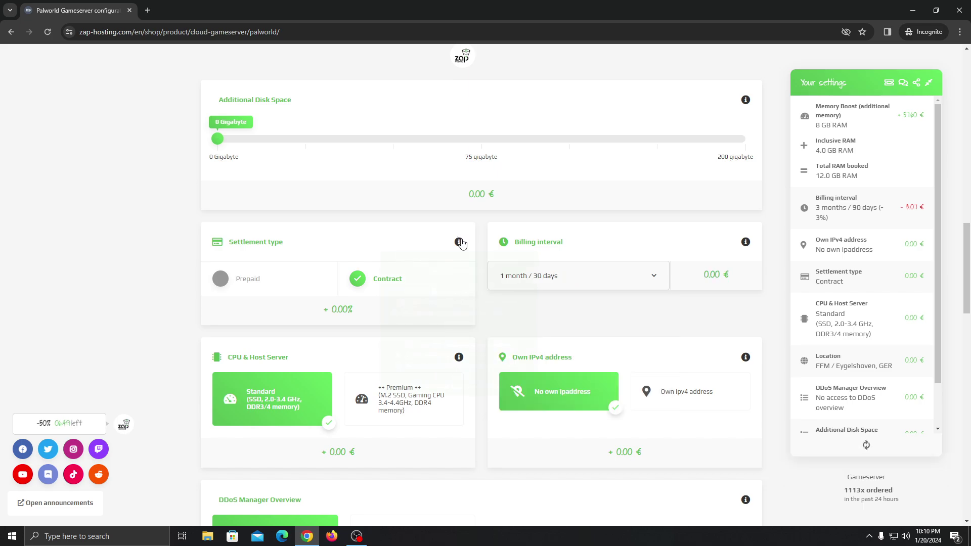
pyautogui.moveTo(461, 244)
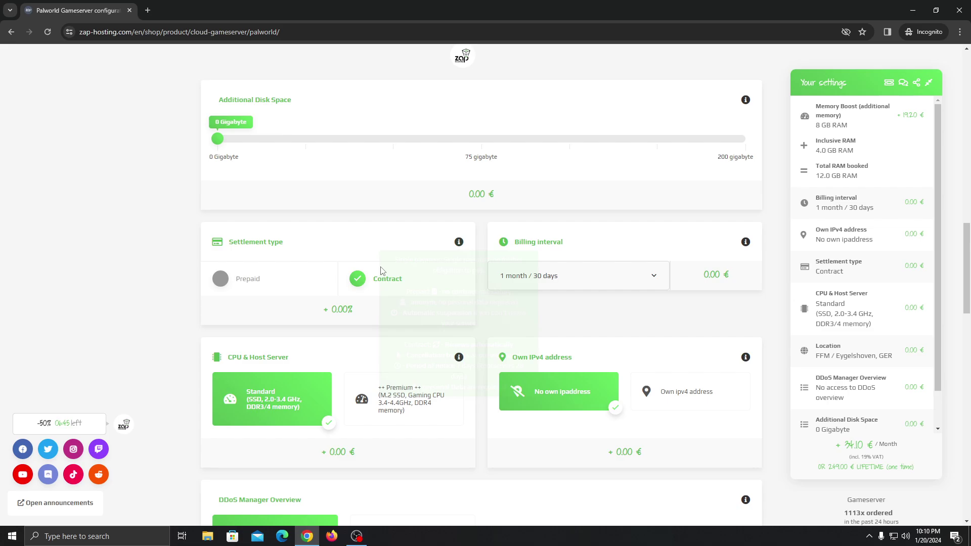
pyautogui.click(515, 271)
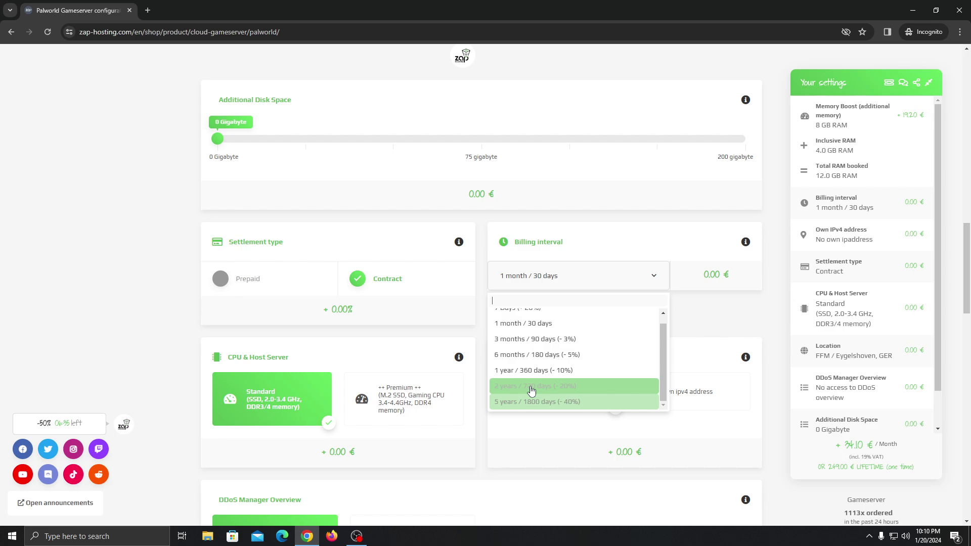
pyautogui.click(712, 326)
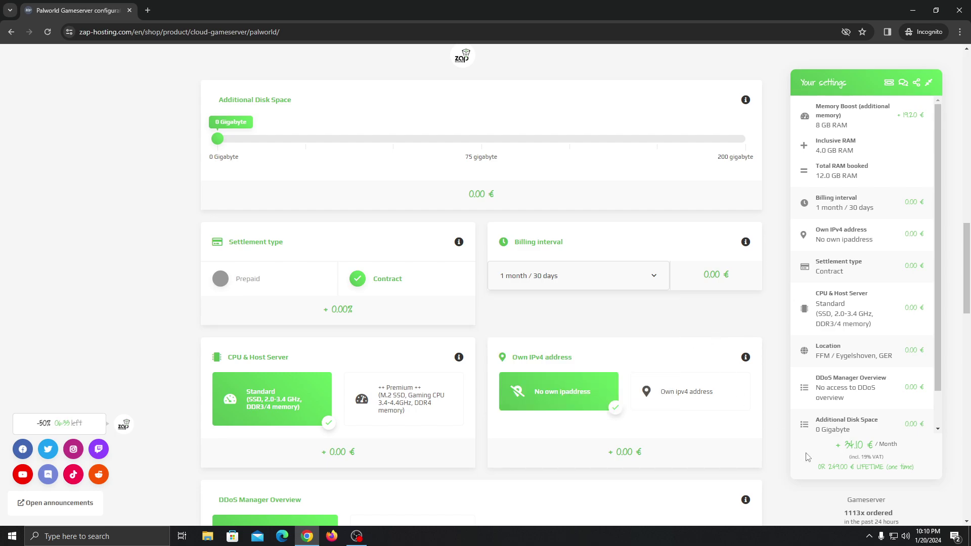
# Step: Open the LIFETIME price link in a new tab and switch to that lifetime offer
pyautogui.rightClick(828, 472)
pyautogui.click(850, 354)
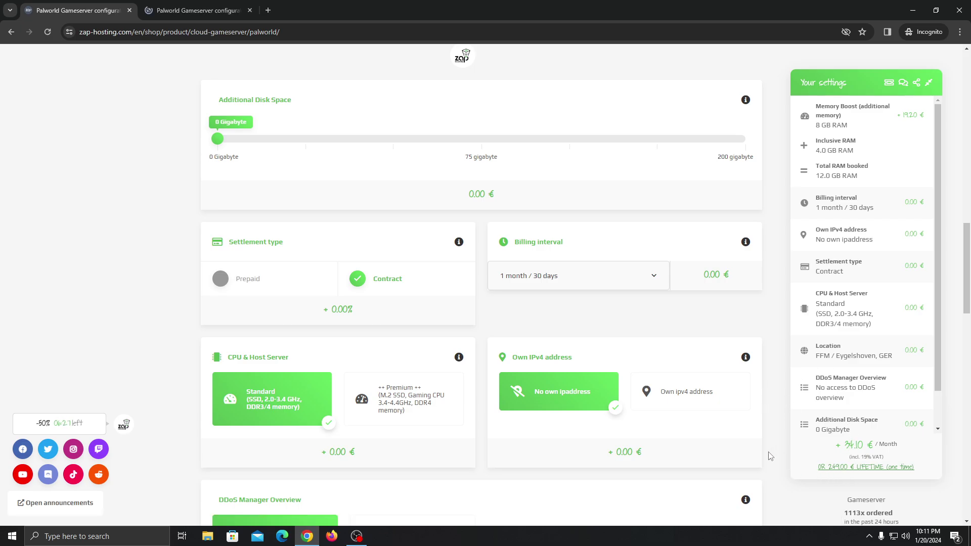
pyautogui.click(197, 10)
pyautogui.scroll(-5, 305, 324)
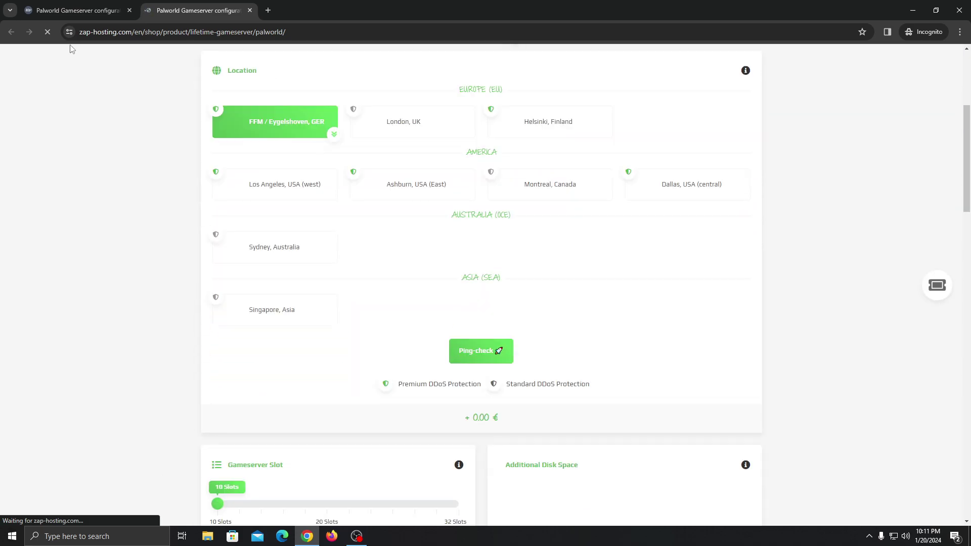
# Step: Raise the lifetime server's Gameserver Slot count to 20
pyautogui.scroll(-5, 397, 262)
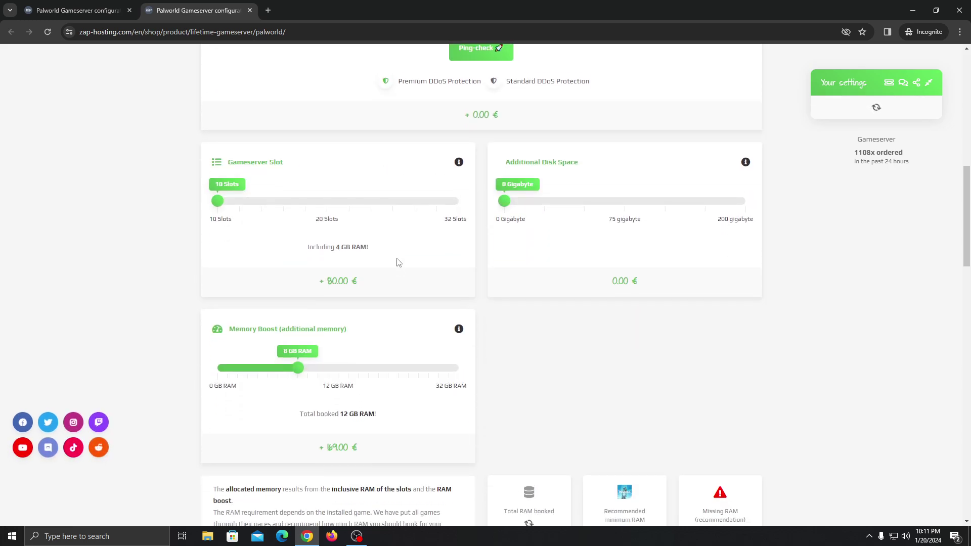
pyautogui.scroll(-4, 397, 262)
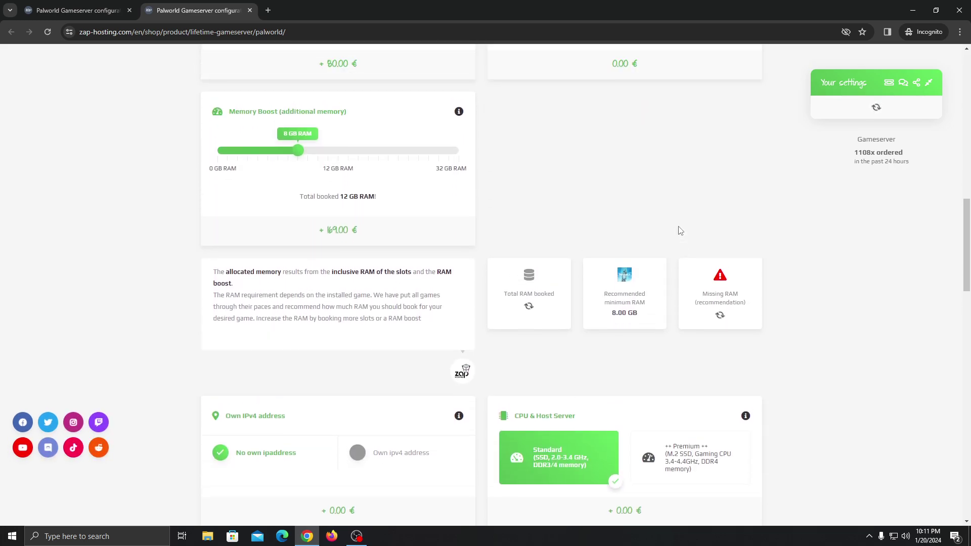
pyautogui.scroll(4, 427, 219)
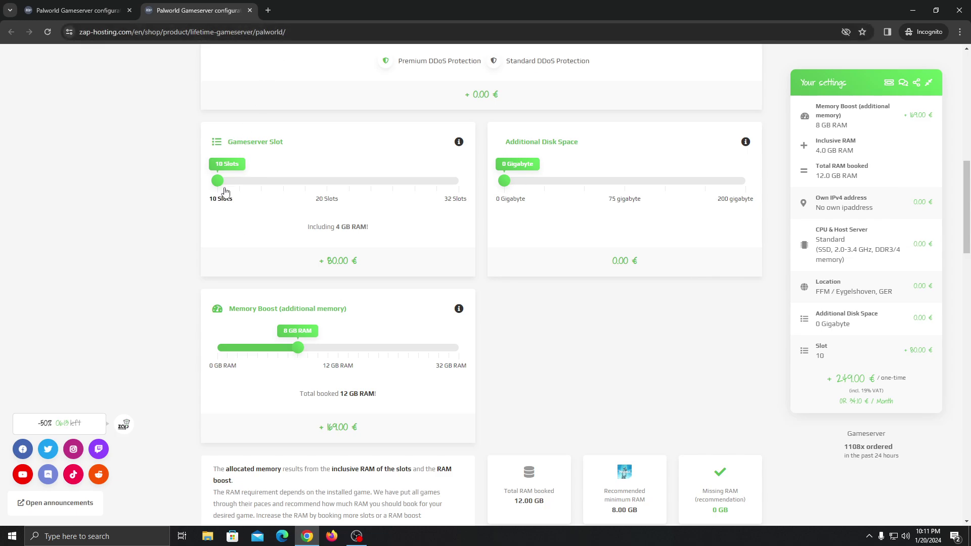
pyautogui.moveTo(219, 181); pyautogui.dragTo(326, 182)
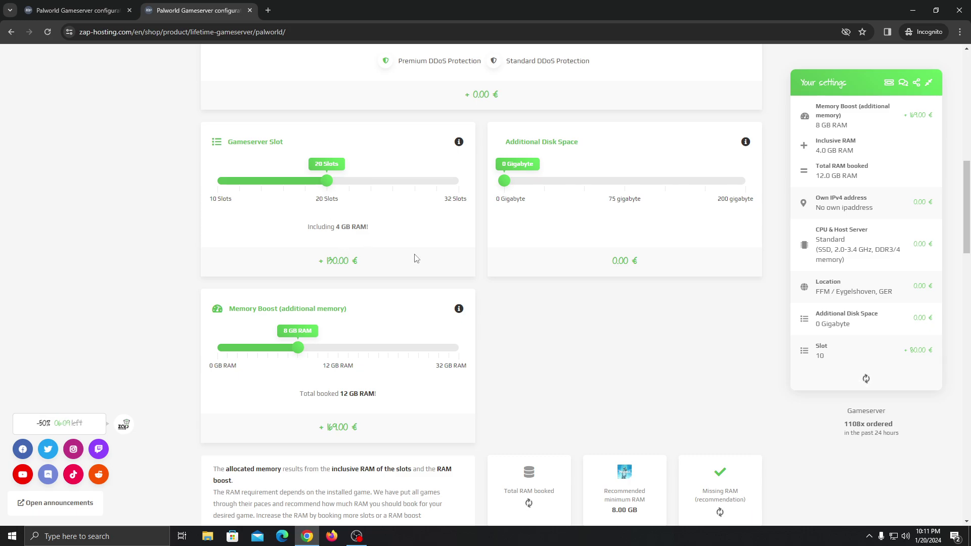
pyautogui.scroll(3, 496, 179)
pyautogui.scroll(-3, 295, 312)
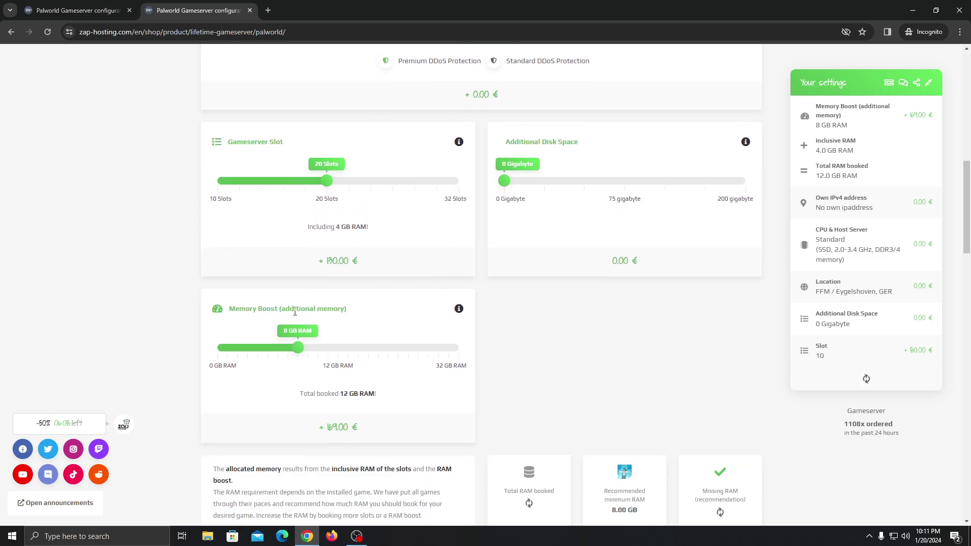
pyautogui.doubleClick(308, 394)
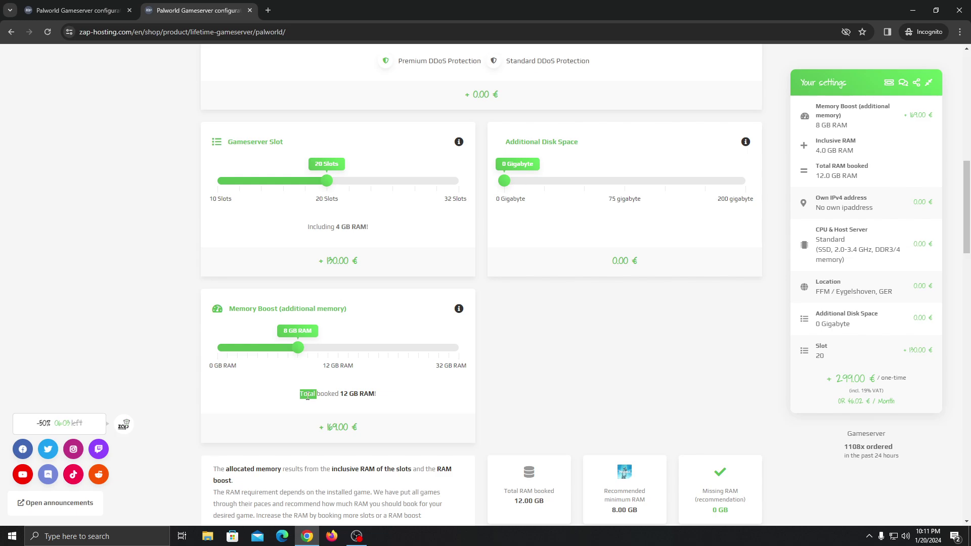
pyautogui.click(321, 356)
# Step: Add 25 gigabyte of extra disk space and highlight the 324.00 € one-time total
pyautogui.click(544, 181)
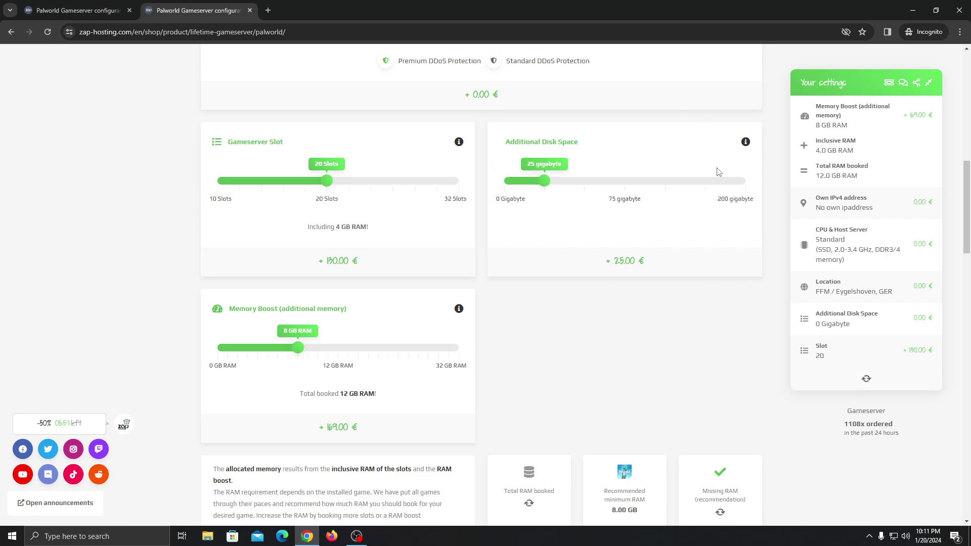
pyautogui.moveTo(747, 142)
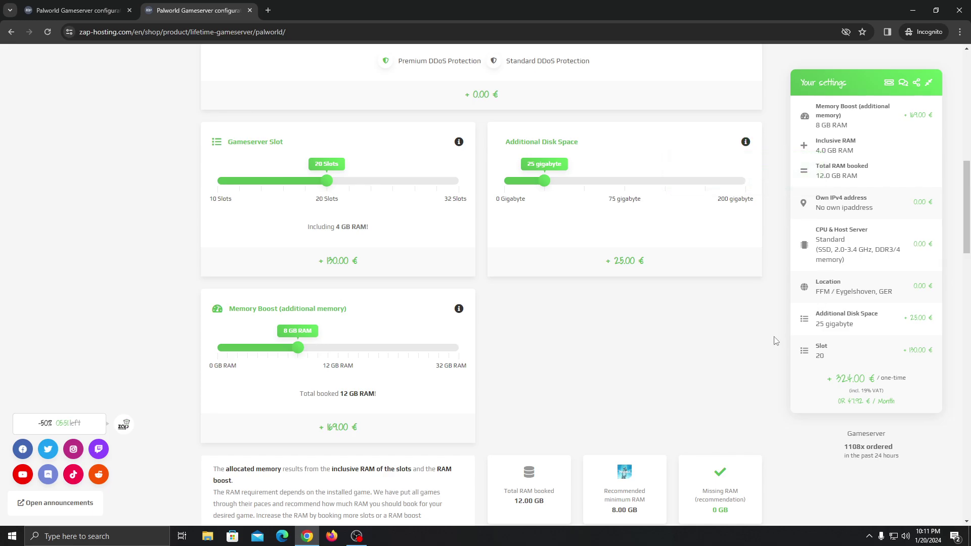
pyautogui.scroll(-2, 379, 305)
pyautogui.scroll(2, 384, 240)
pyautogui.scroll(-4, 384, 240)
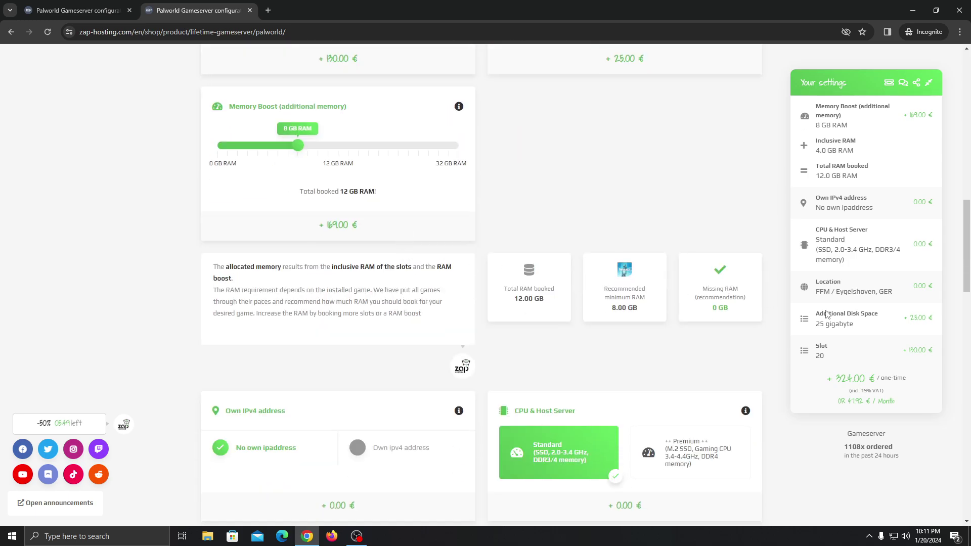
pyautogui.tripleClick(865, 379)
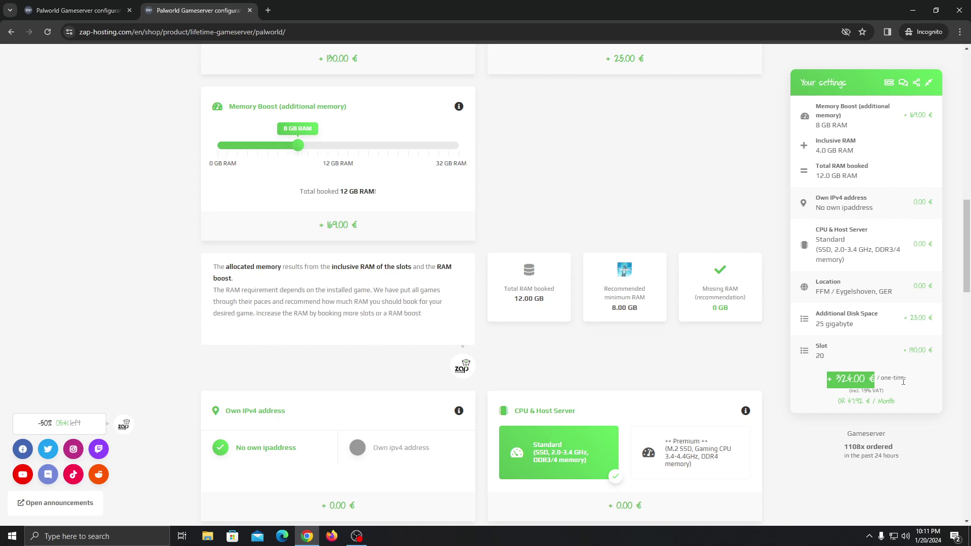
pyautogui.scroll(5, 758, 350)
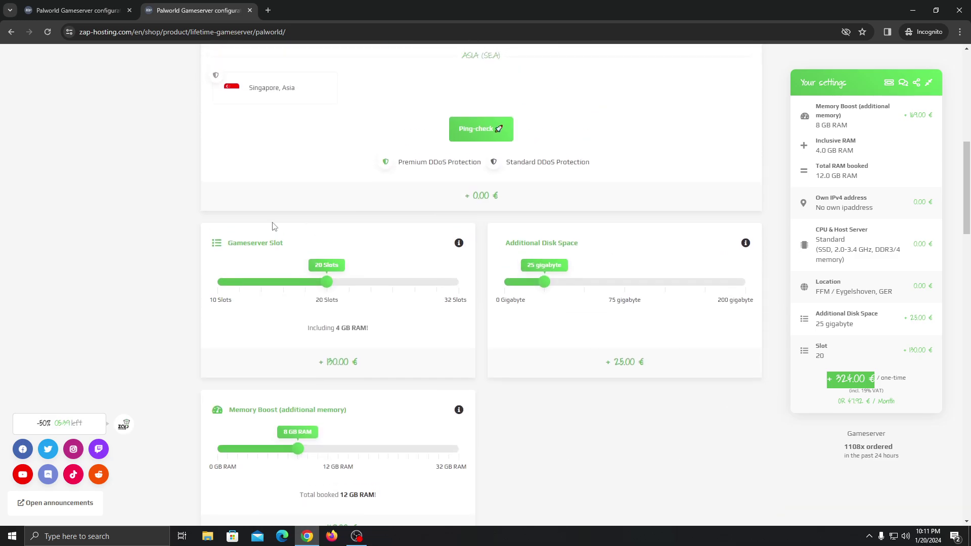
# Step: Return to the monthly cloud server tab and review its configuration
pyautogui.click(65, 5)
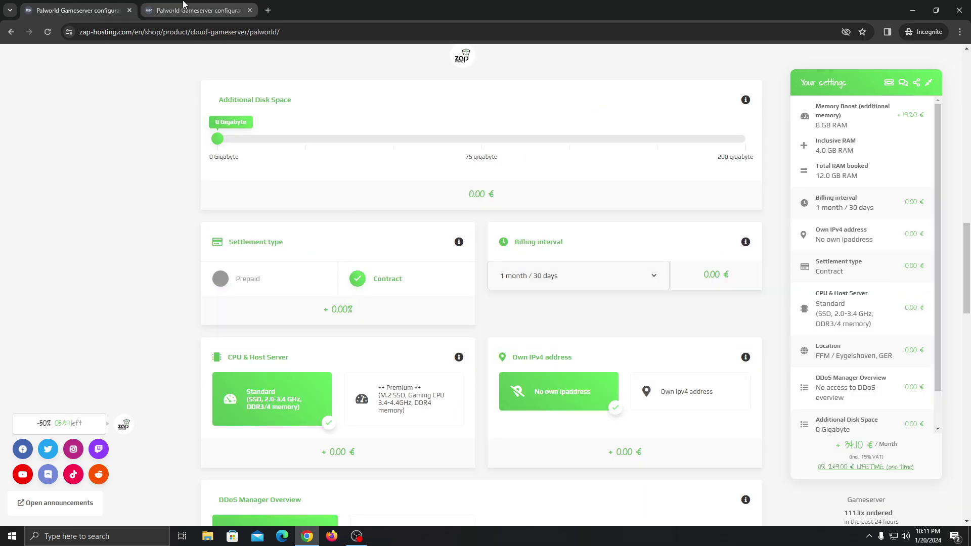
pyautogui.scroll(5, 263, 286)
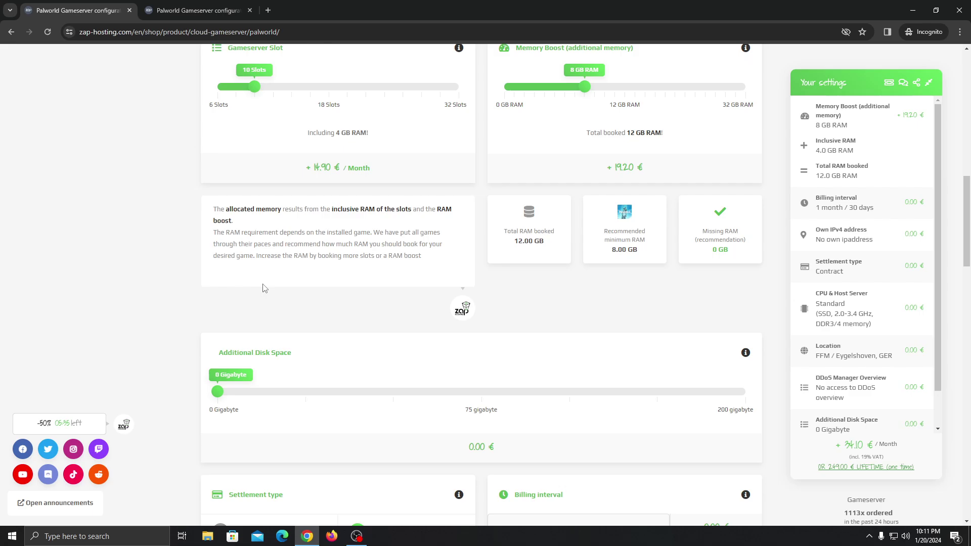
pyautogui.scroll(-6, 259, 301)
pyautogui.scroll(-4, 259, 301)
pyautogui.scroll(8, 272, 253)
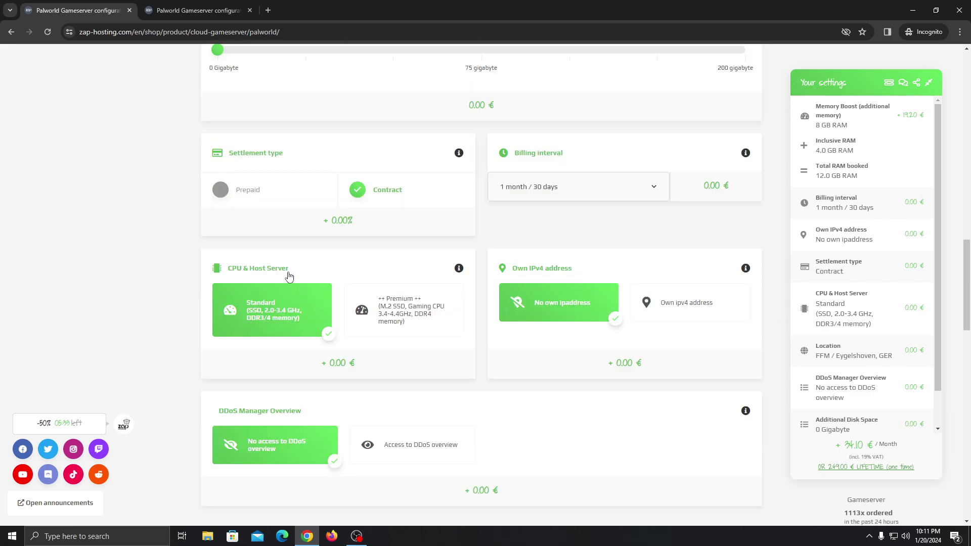
pyautogui.scroll(8, 304, 243)
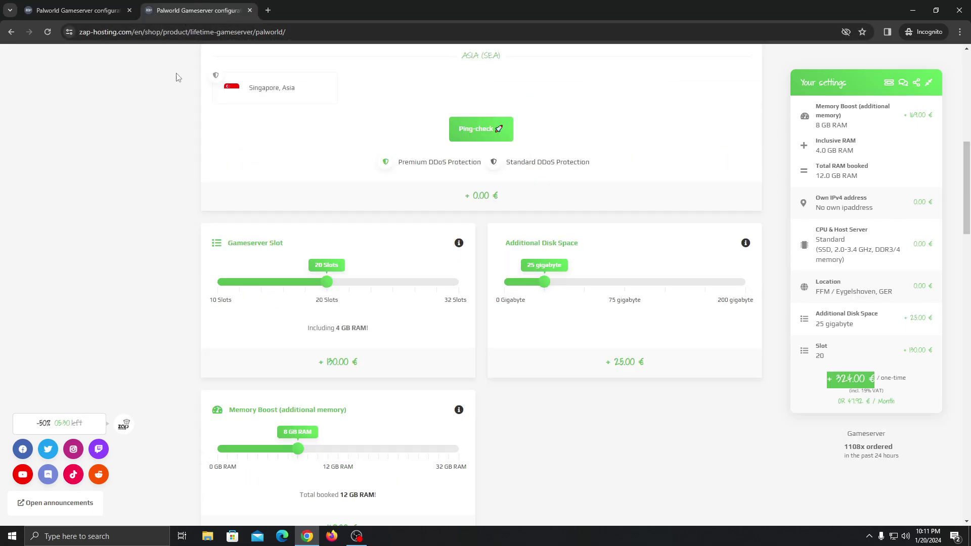
pyautogui.scroll(-8, 363, 265)
pyautogui.scroll(-5, 362, 266)
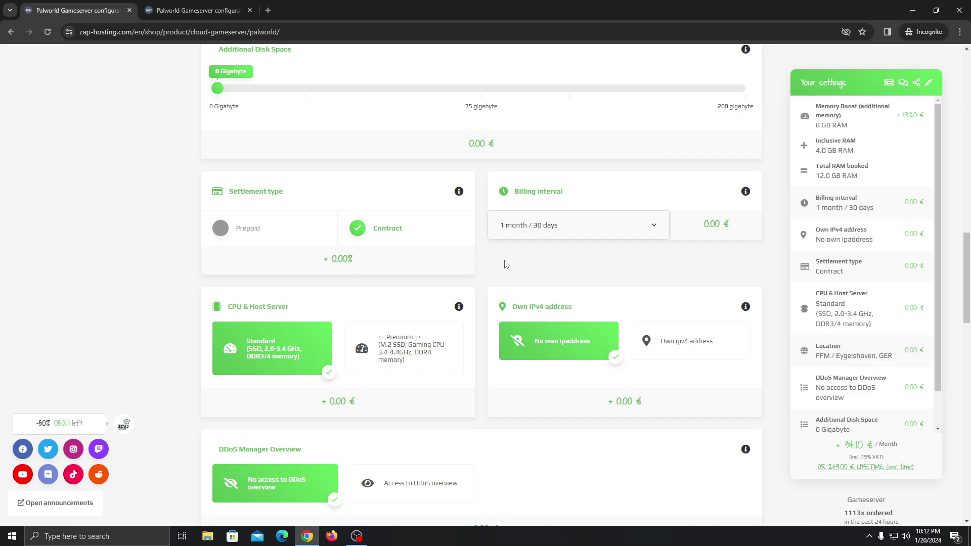
# Step: Check the monthly billing interval options, then bring up the lifetime configurator tab
pyautogui.click(529, 236)
pyautogui.scroll(20, 528, 248)
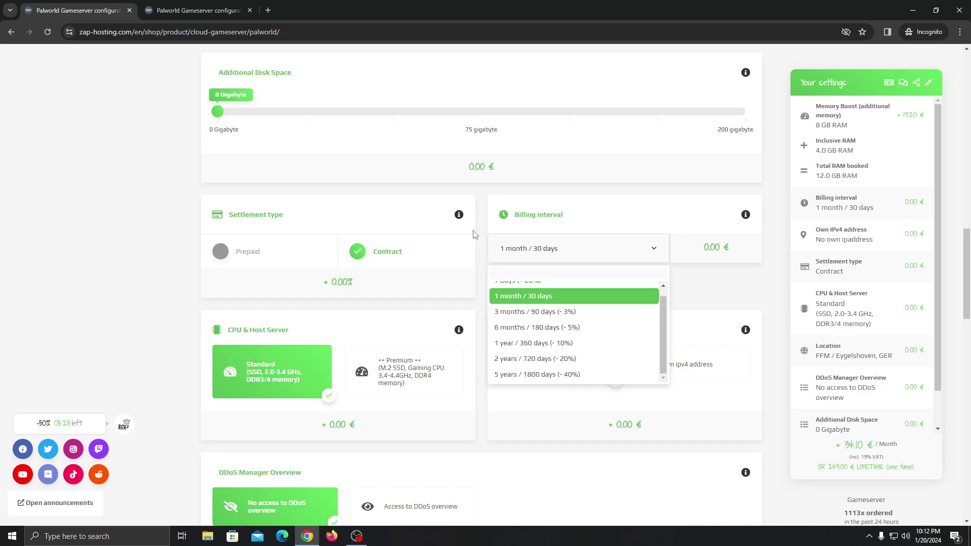
pyautogui.scroll(-8, 490, 262)
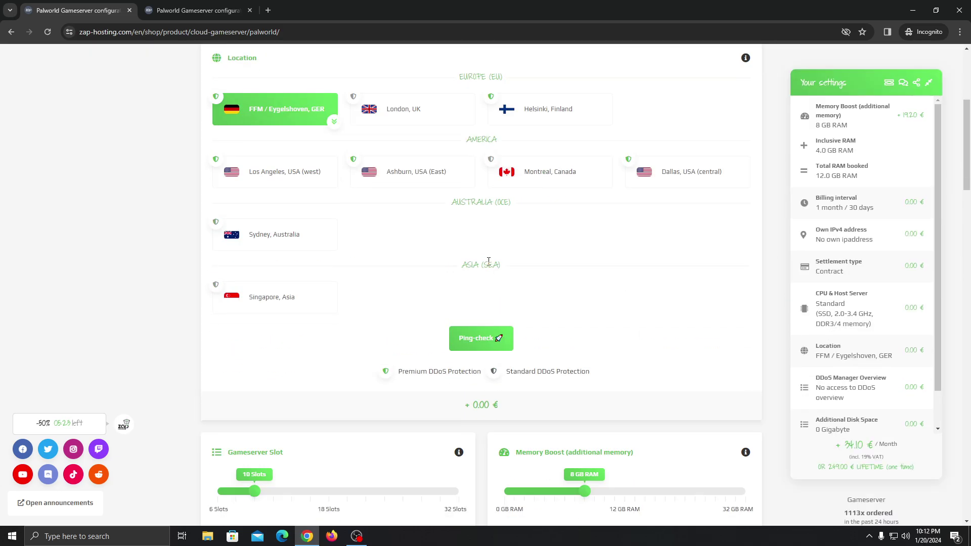
pyautogui.click(203, 12)
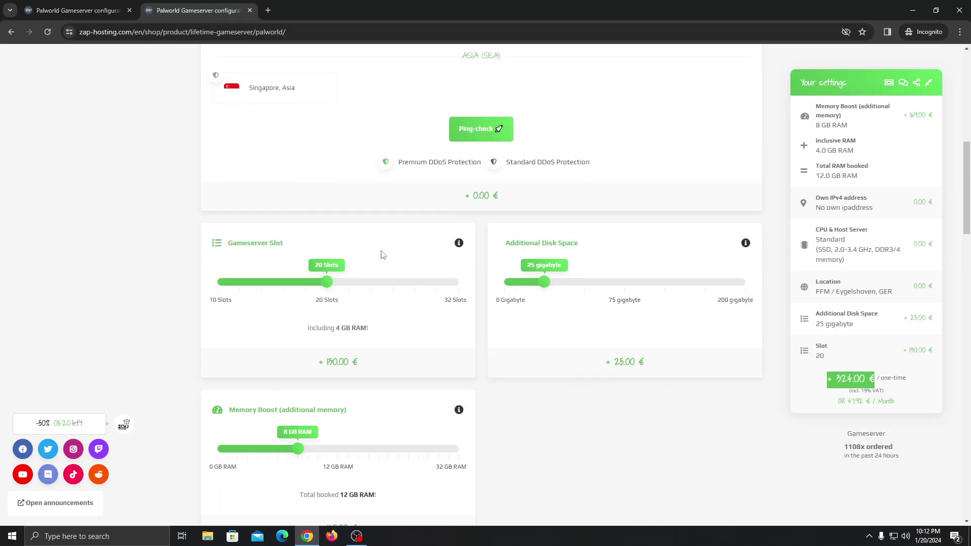
pyautogui.rightClick(485, 359)
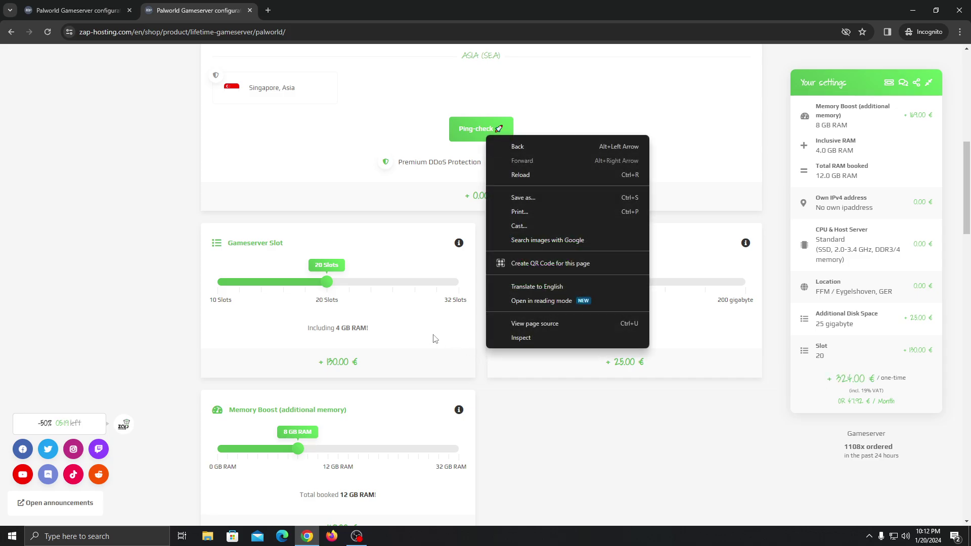
# Step: Go back to the monthly cloud configurator and show the support contact options
pyautogui.click(330, 248)
pyautogui.click(80, 10)
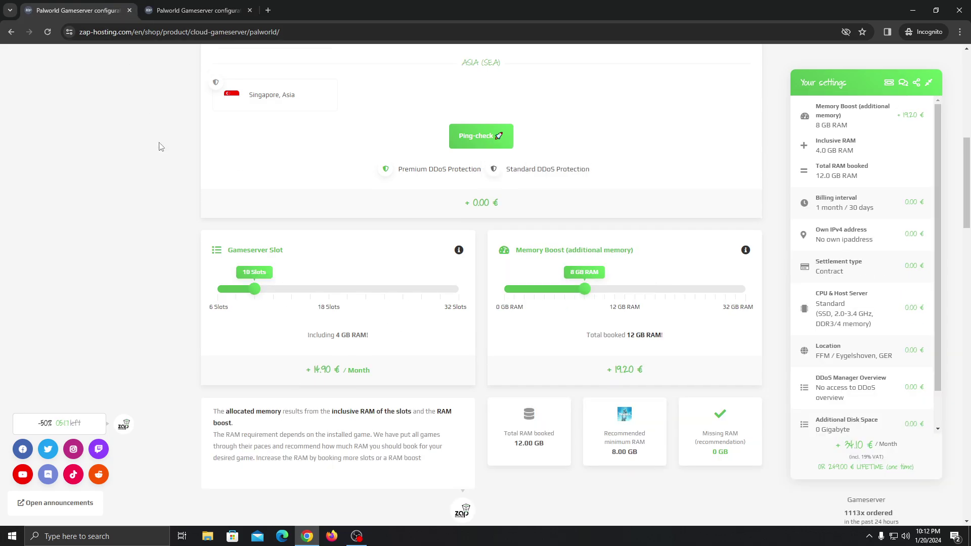
pyautogui.scroll(7, 159, 146)
pyautogui.scroll(-15, 192, 152)
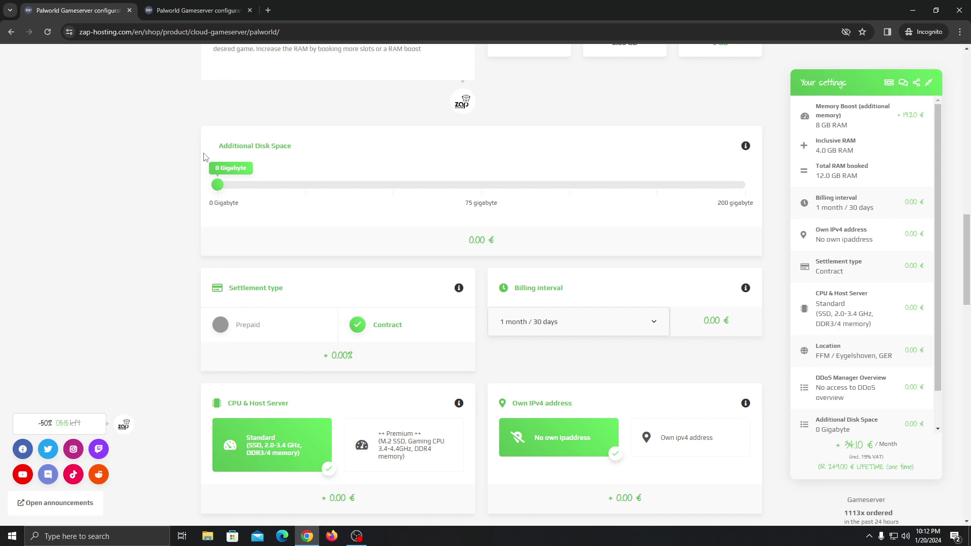
pyautogui.scroll(-11, 206, 159)
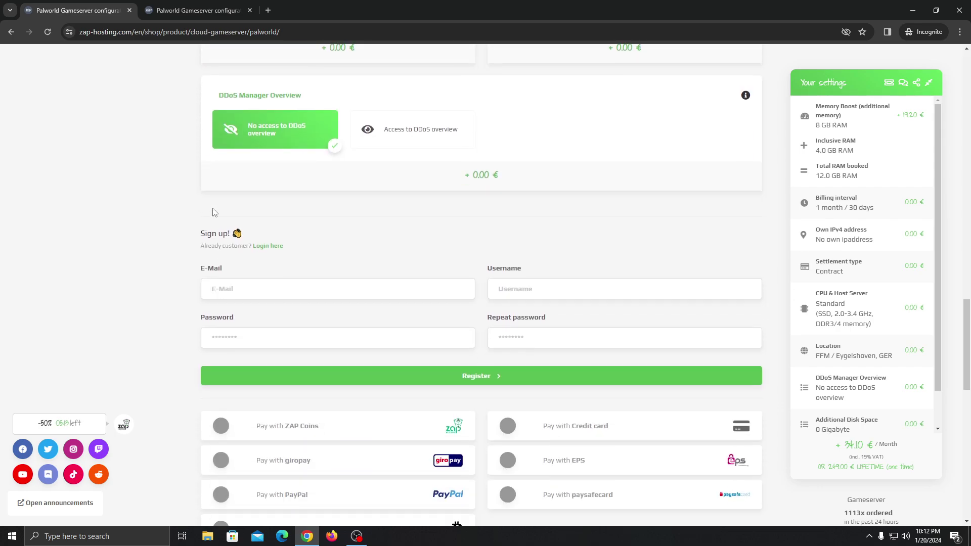
pyautogui.scroll(11, 298, 245)
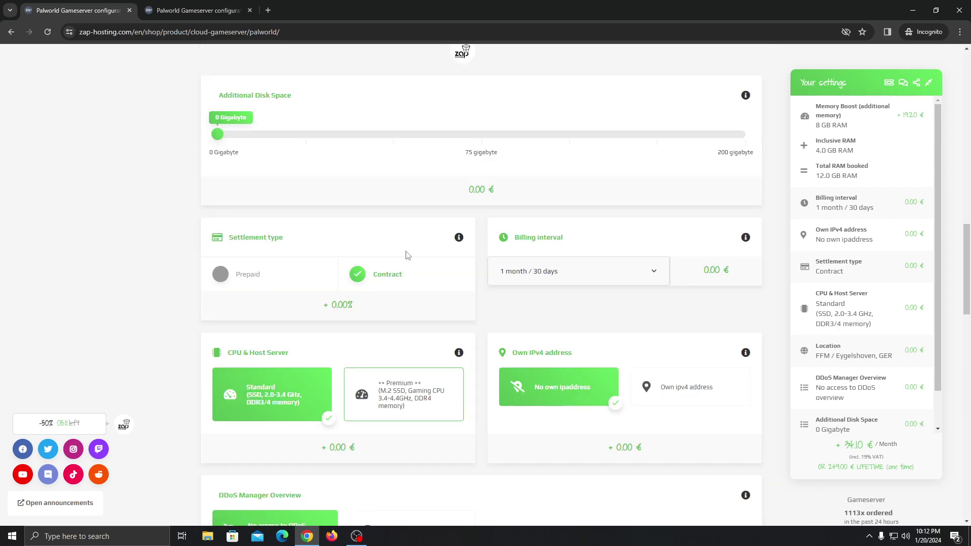
pyautogui.scroll(8, 426, 260)
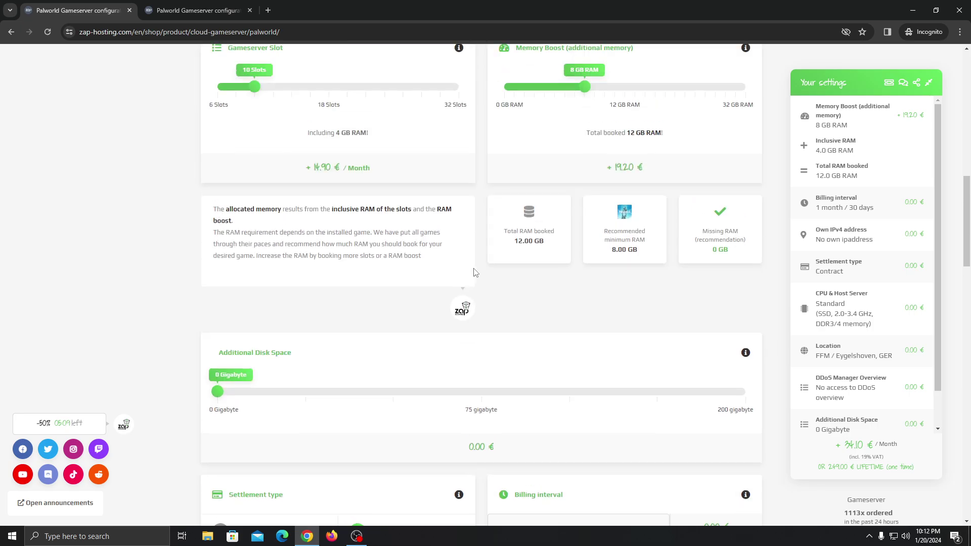
pyautogui.scroll(5, 483, 280)
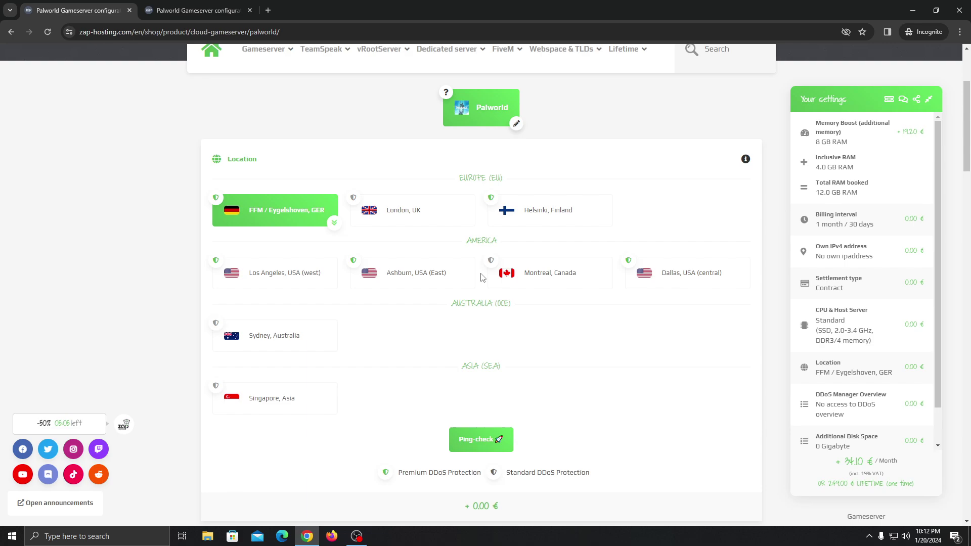
pyautogui.scroll(3, 482, 227)
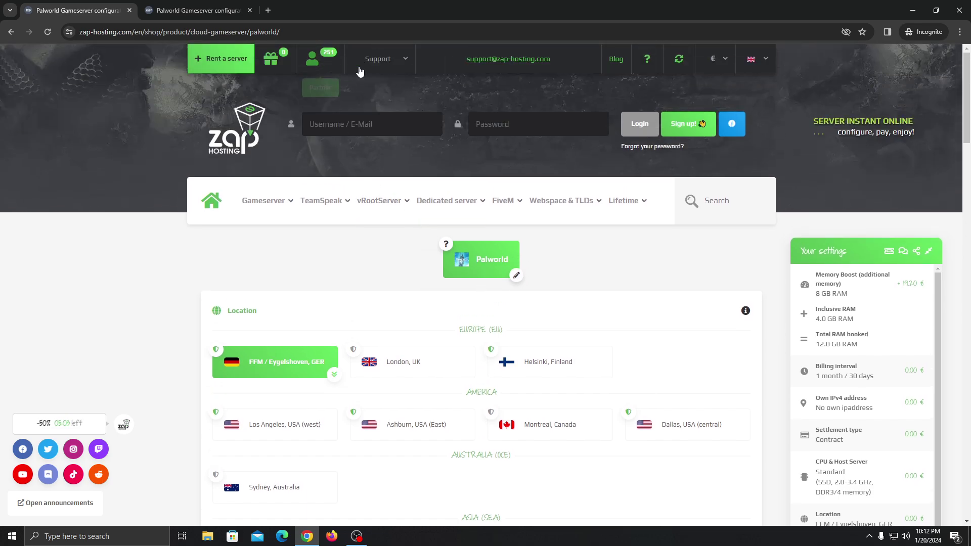
pyautogui.click(378, 59)
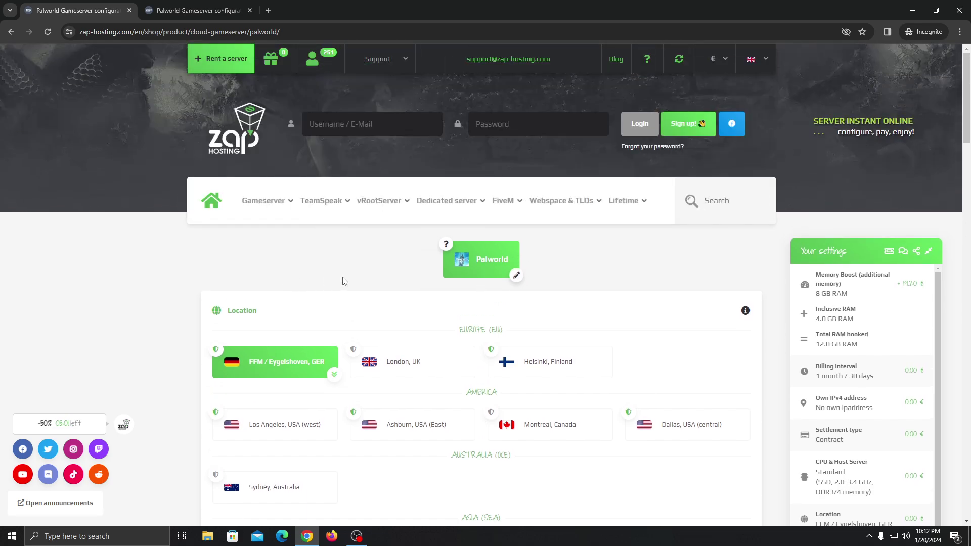
# Step: Compare against the lifetime tab's 324.00 € one-time price, then return to the monthly page
pyautogui.scroll(-2, 353, 276)
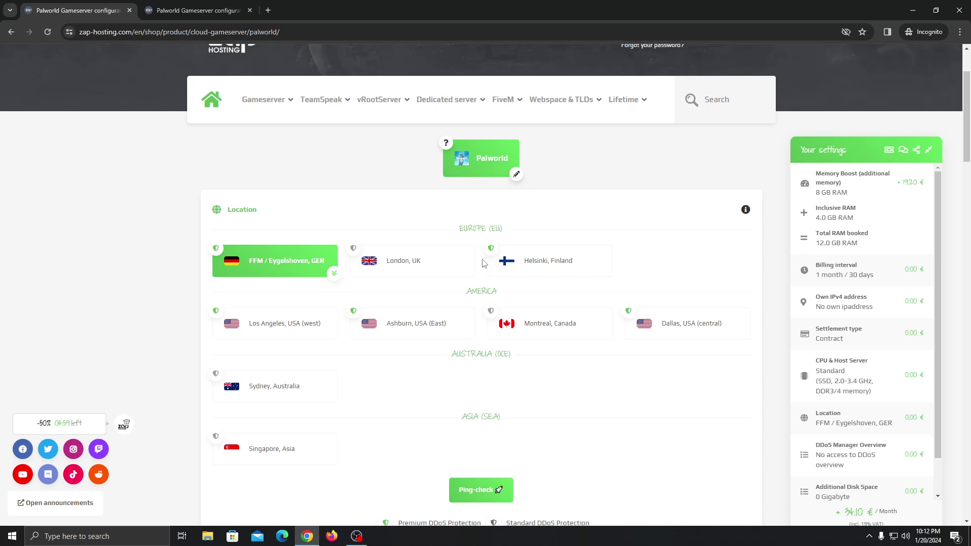
pyautogui.scroll(-9, 480, 260)
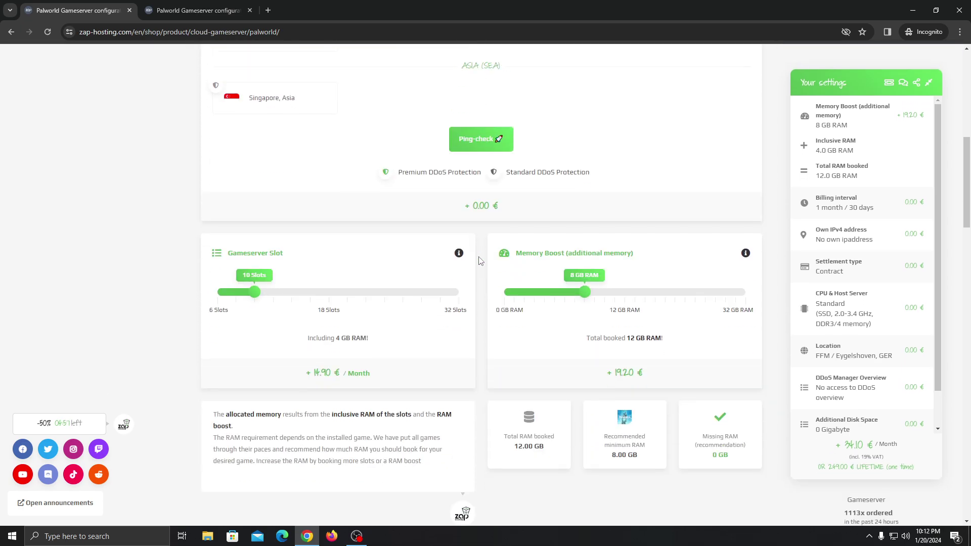
pyautogui.scroll(-15, 480, 260)
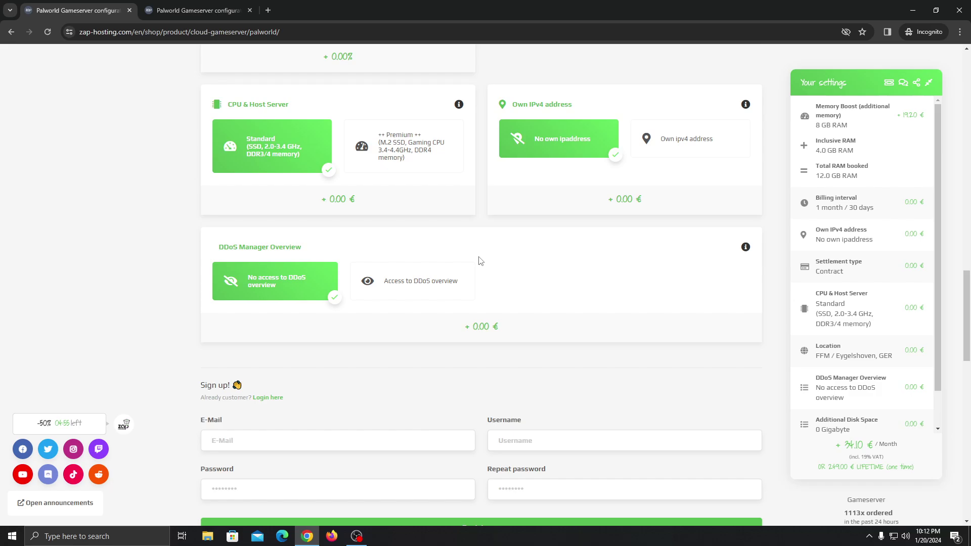
pyautogui.click(206, 21)
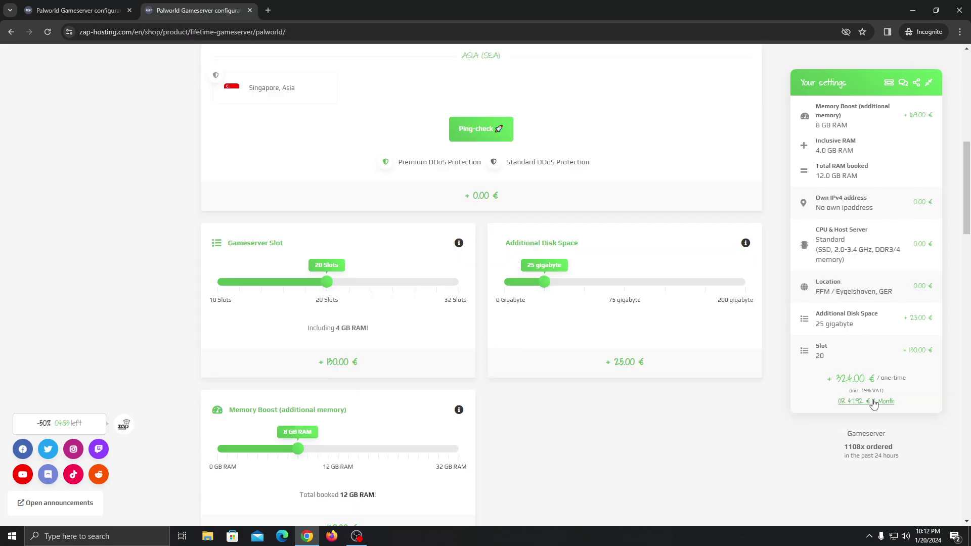
pyautogui.tripleClick(853, 383)
pyautogui.click(101, 13)
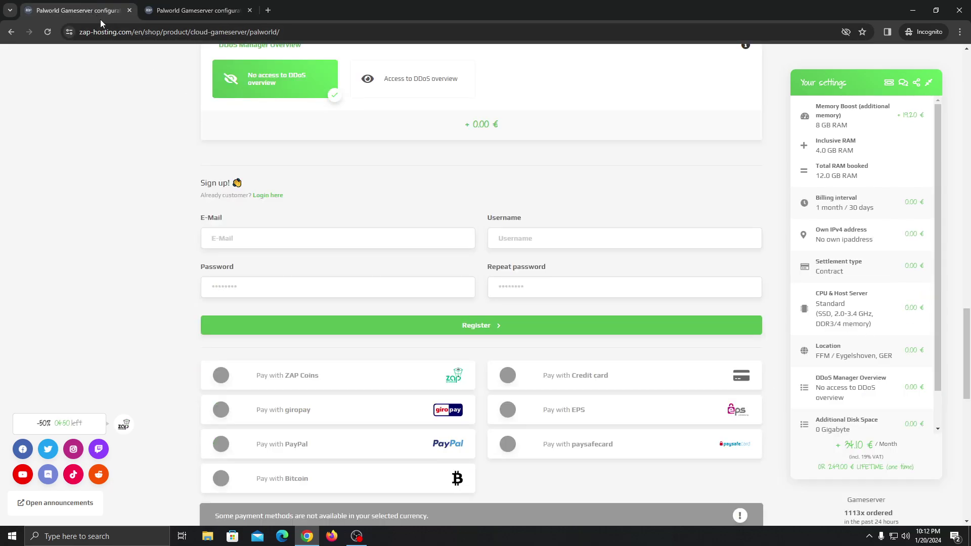
# Step: Keep the billing interval at 1 month and review the payment options below
pyautogui.scroll(8, 520, 230)
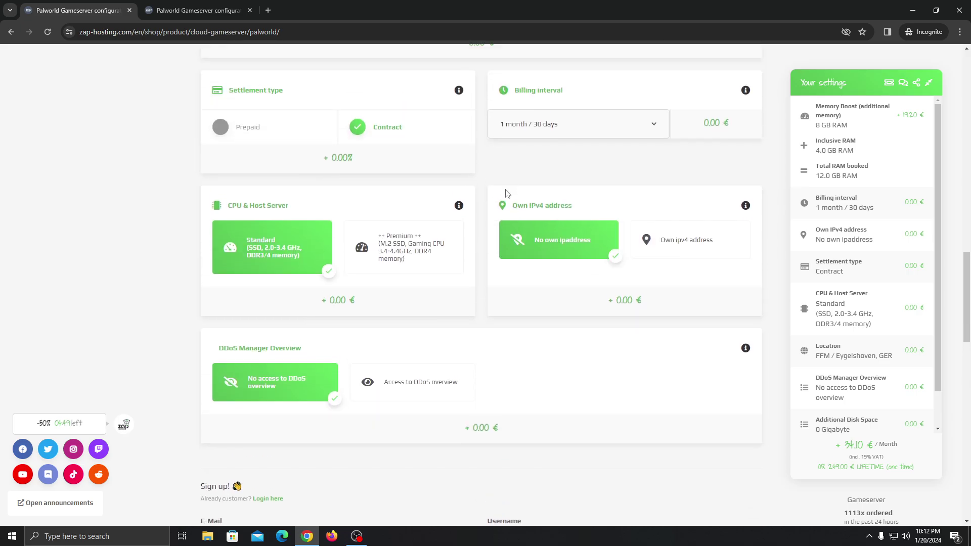
pyautogui.click(566, 237)
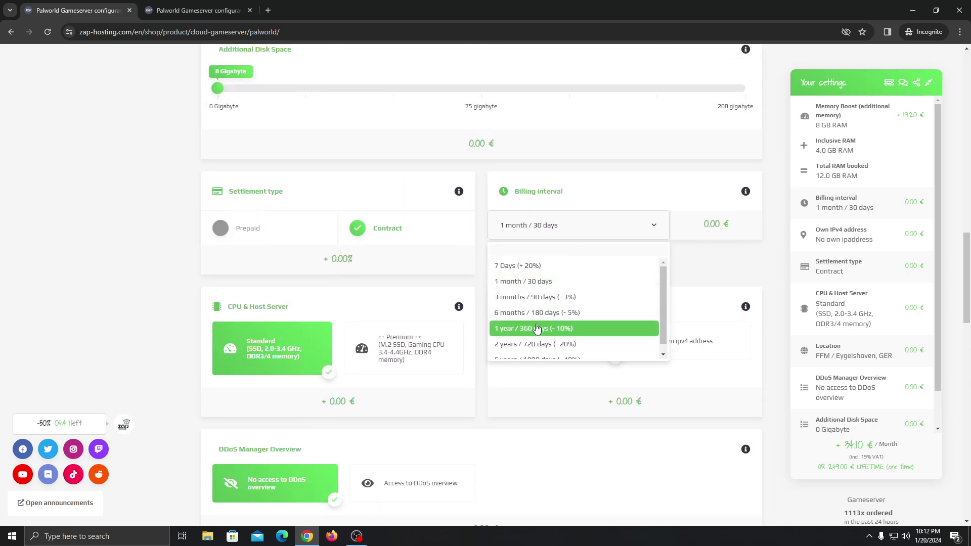
pyautogui.click(496, 249)
pyautogui.scroll(-4, 496, 248)
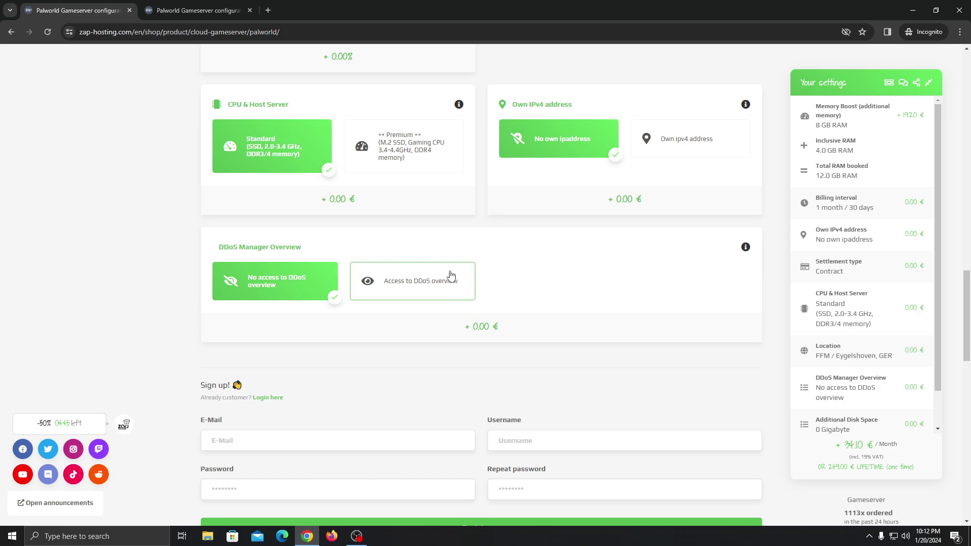
pyautogui.scroll(-3, 474, 290)
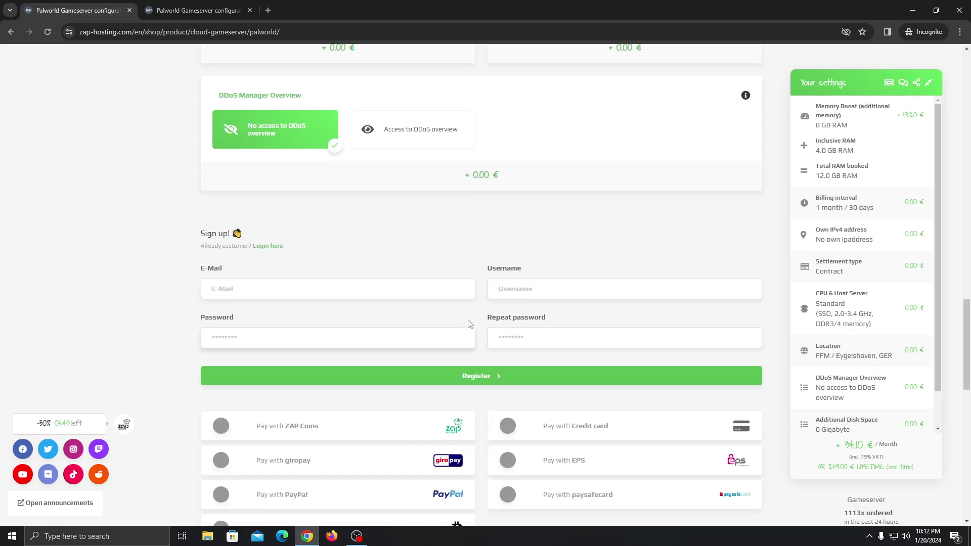
pyautogui.scroll(-4, 469, 325)
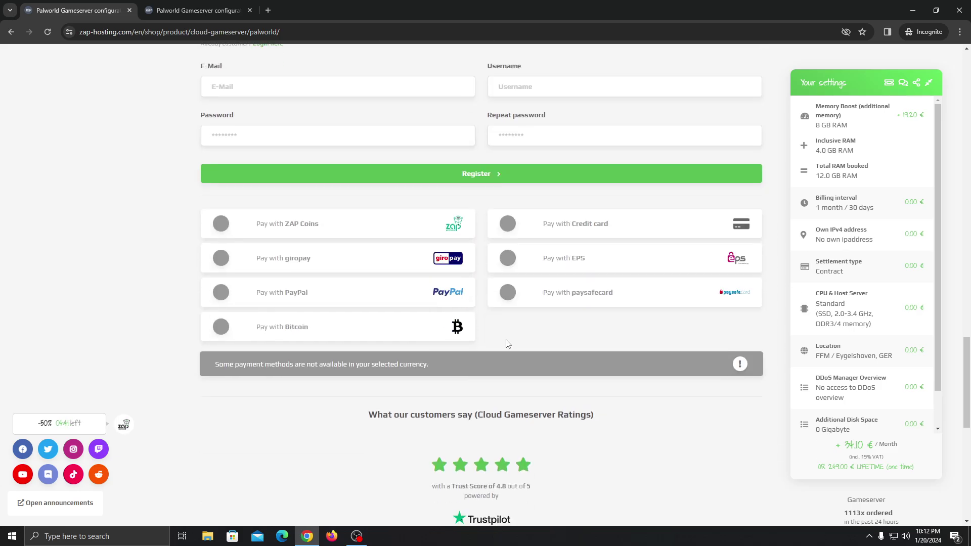
pyautogui.scroll(10, 226, 163)
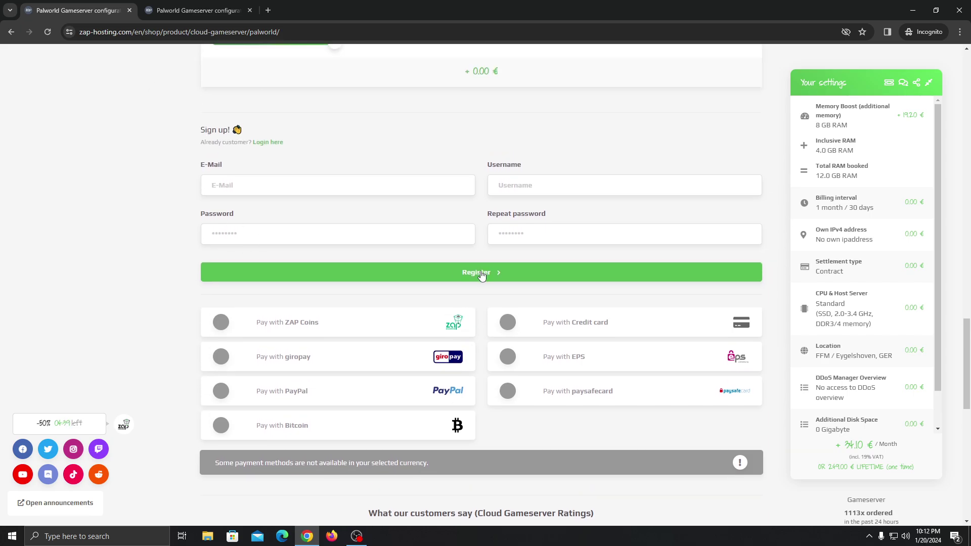
pyautogui.scroll(-5, 495, 242)
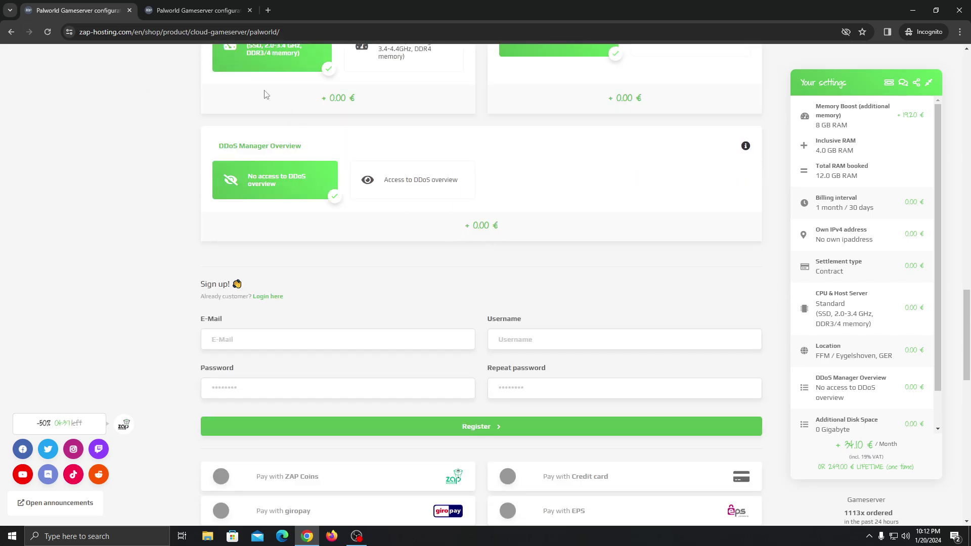
pyautogui.scroll(-4, 427, 291)
pyautogui.click(401, 273)
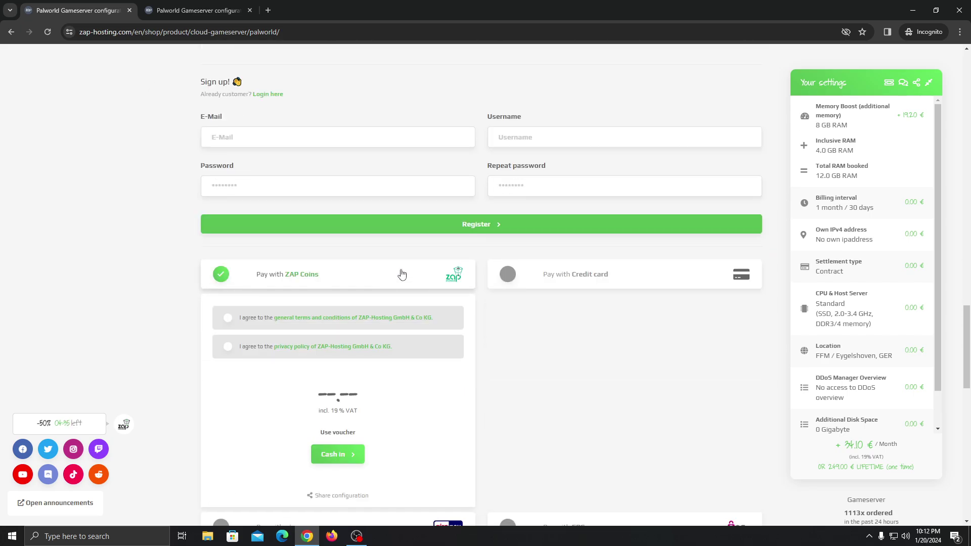
pyautogui.click(508, 276)
pyautogui.scroll(1, 479, 257)
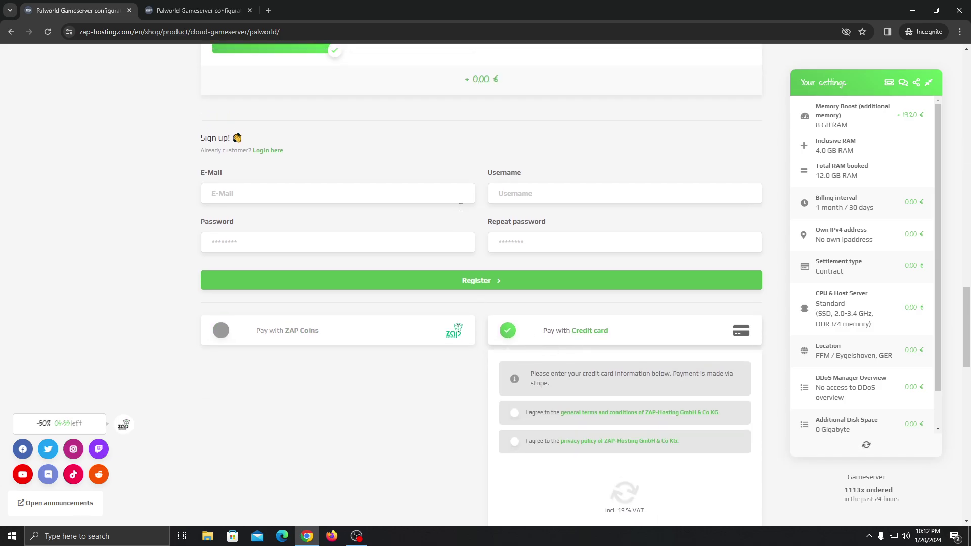
pyautogui.scroll(6, 461, 207)
pyautogui.scroll(-10, 462, 210)
pyautogui.scroll(-3, 326, 339)
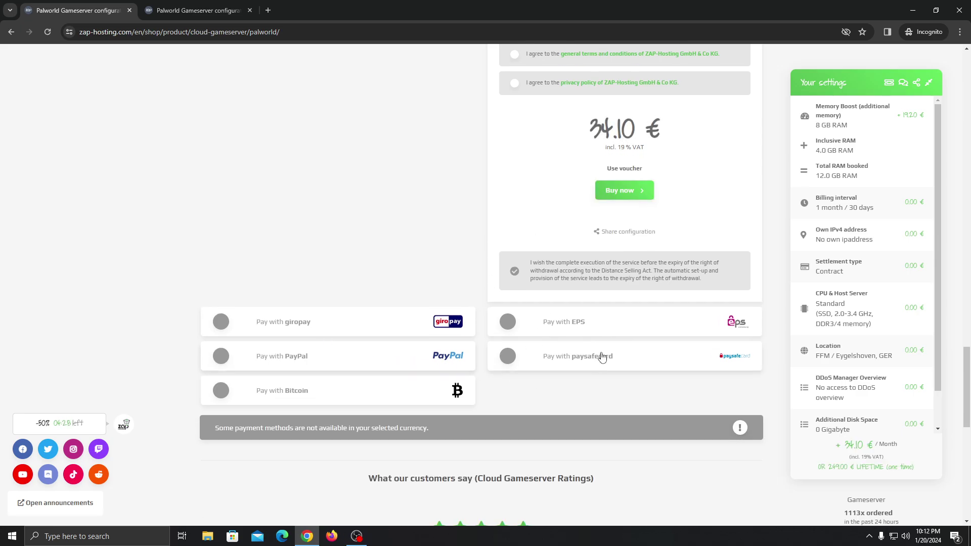
pyautogui.scroll(5, 581, 217)
pyautogui.scroll(-5, 593, 260)
pyautogui.scroll(-3, 557, 263)
pyautogui.scroll(1, 521, 264)
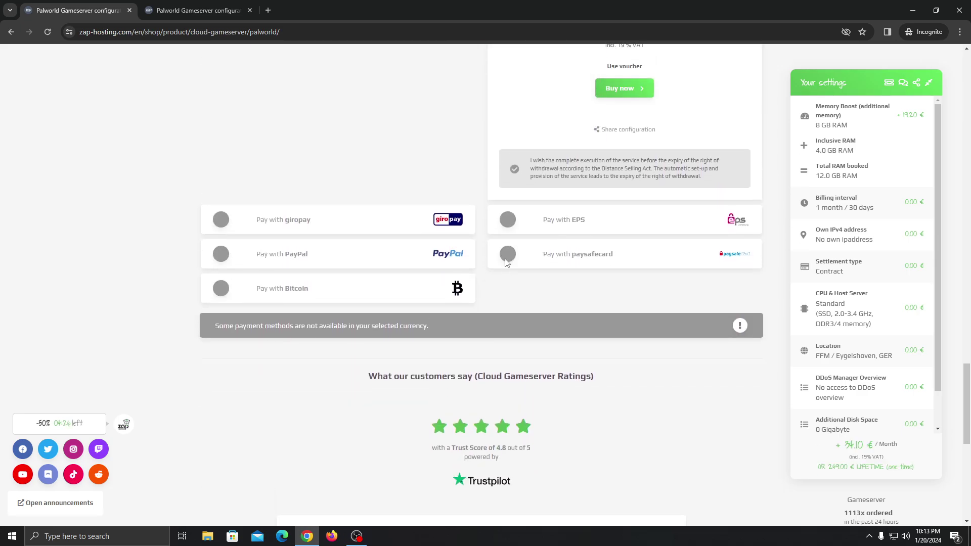
pyautogui.scroll(5, 506, 324)
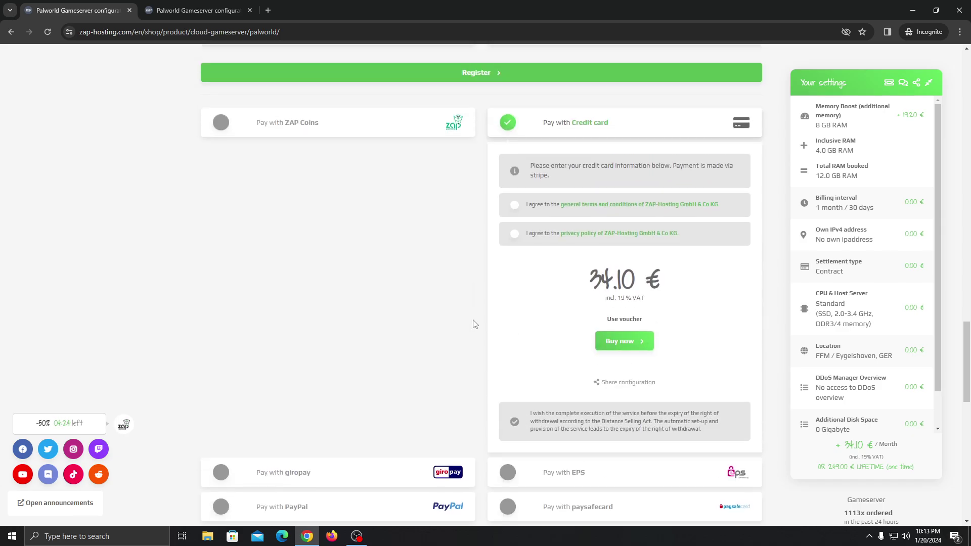
pyautogui.scroll(2, 475, 324)
pyautogui.scroll(20, 623, 366)
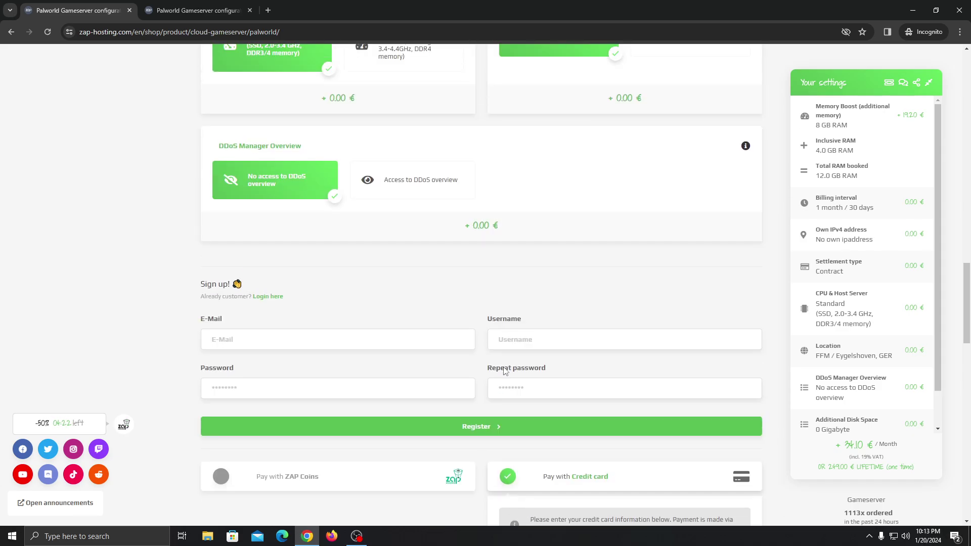
# Step: Lower the server to 6 slots and a 4 GB memory boost, for 18.54 € per month
pyautogui.scroll(2, 501, 368)
pyautogui.moveTo(681, 385); pyautogui.dragTo(580, 383)
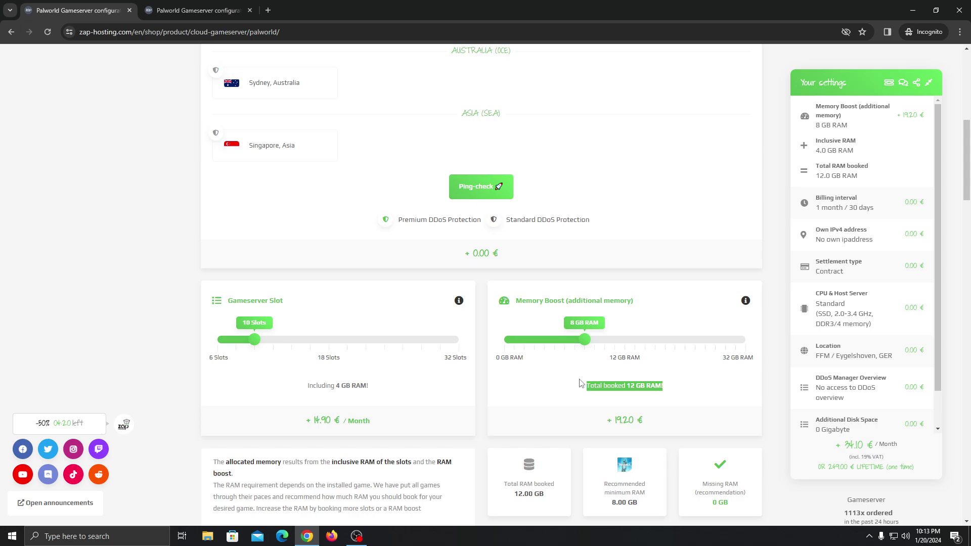
pyautogui.scroll(-3, 372, 301)
pyautogui.scroll(-8, 372, 300)
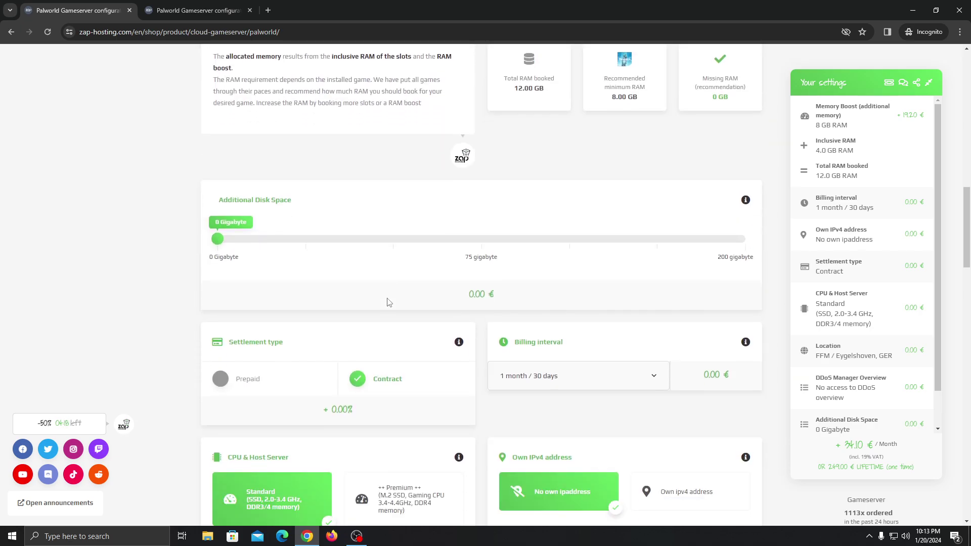
pyautogui.scroll(-9, 401, 293)
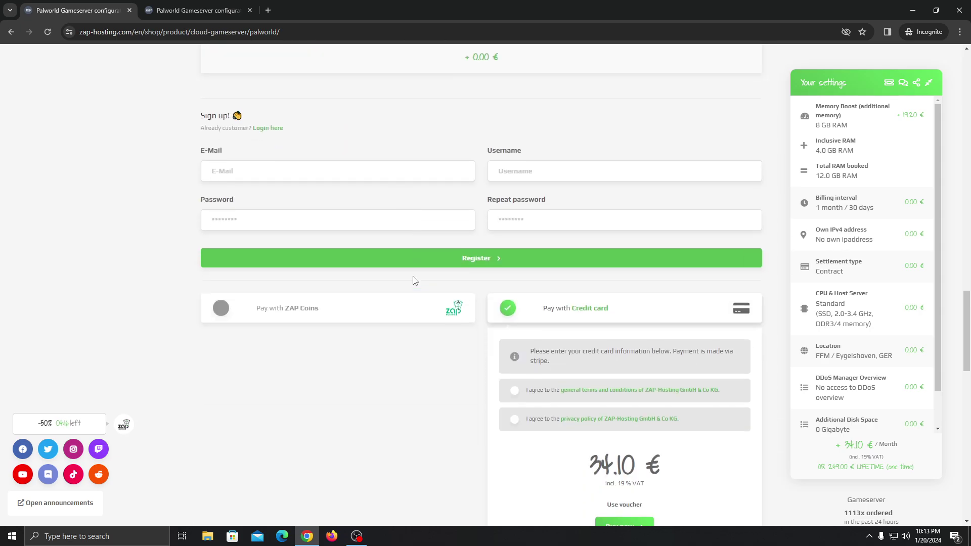
pyautogui.scroll(15, 430, 283)
pyautogui.scroll(2, 278, 331)
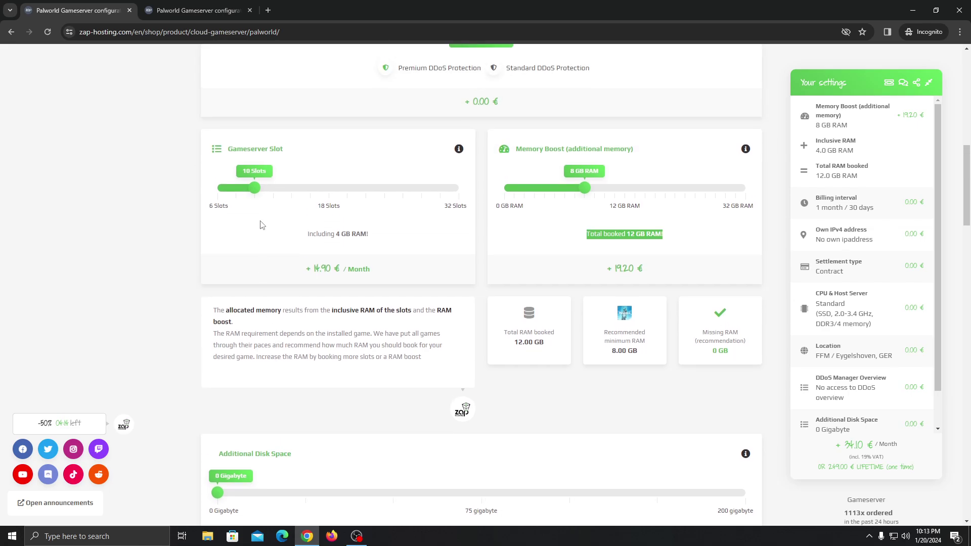
pyautogui.moveTo(256, 189); pyautogui.dragTo(218, 188)
pyautogui.moveTo(584, 188); pyautogui.dragTo(544, 188)
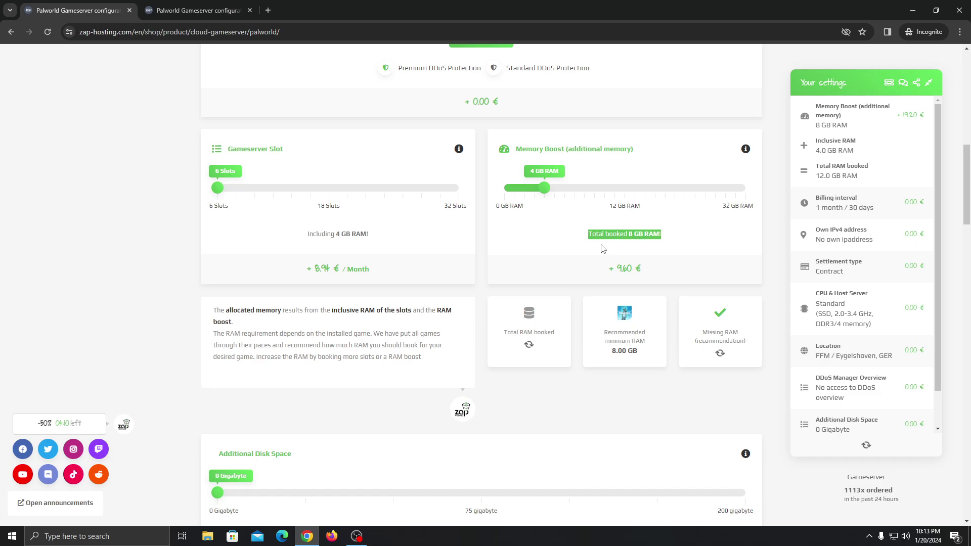
pyautogui.scroll(-1, 850, 372)
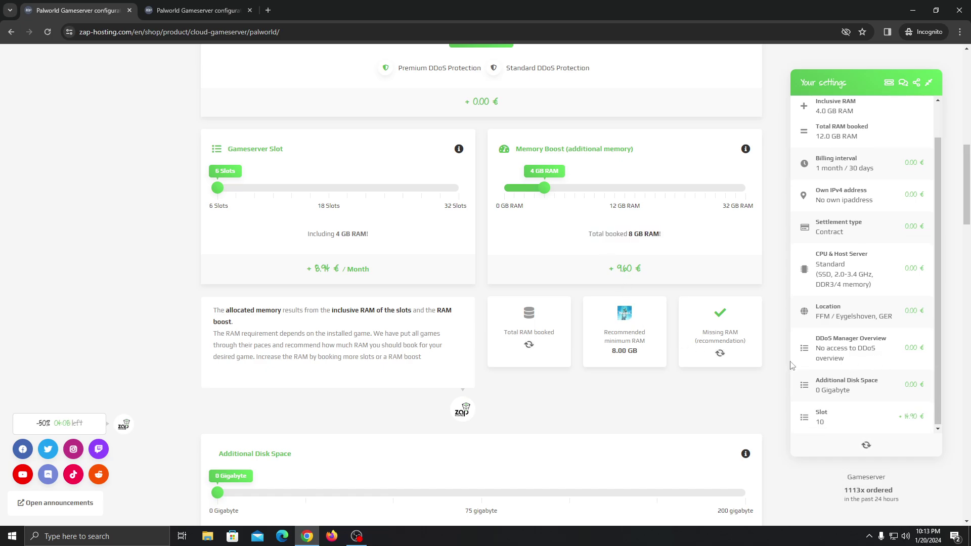
pyautogui.scroll(-15, 779, 366)
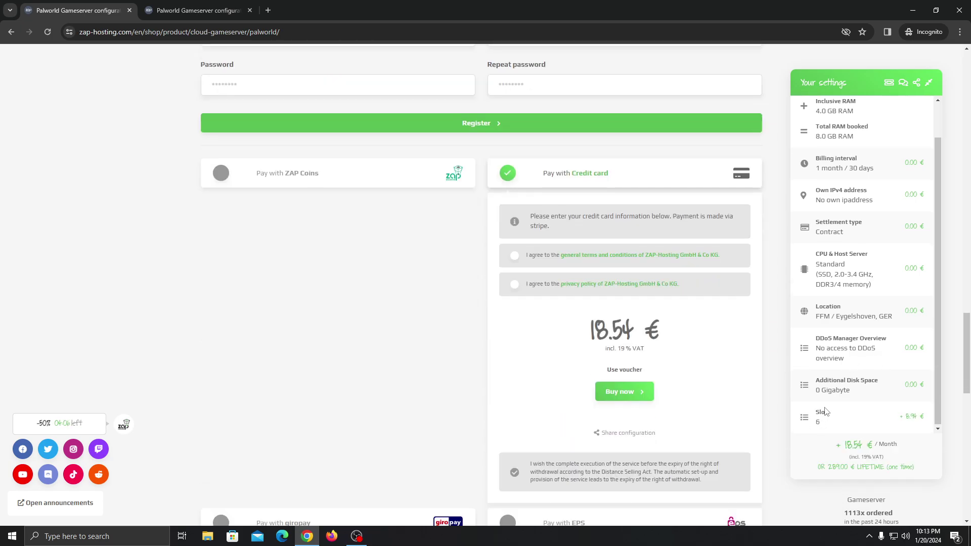
pyautogui.scroll(8, 801, 451)
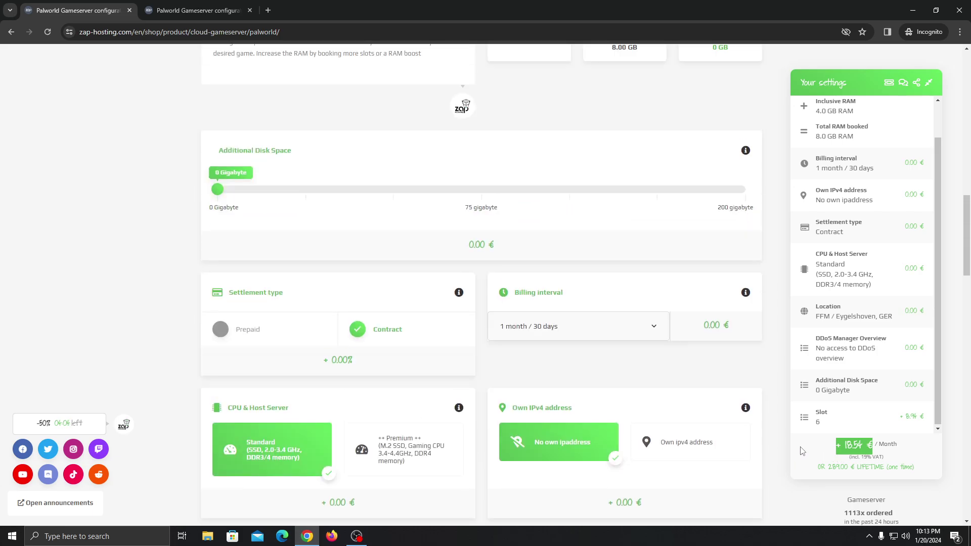
pyautogui.scroll(3, 801, 450)
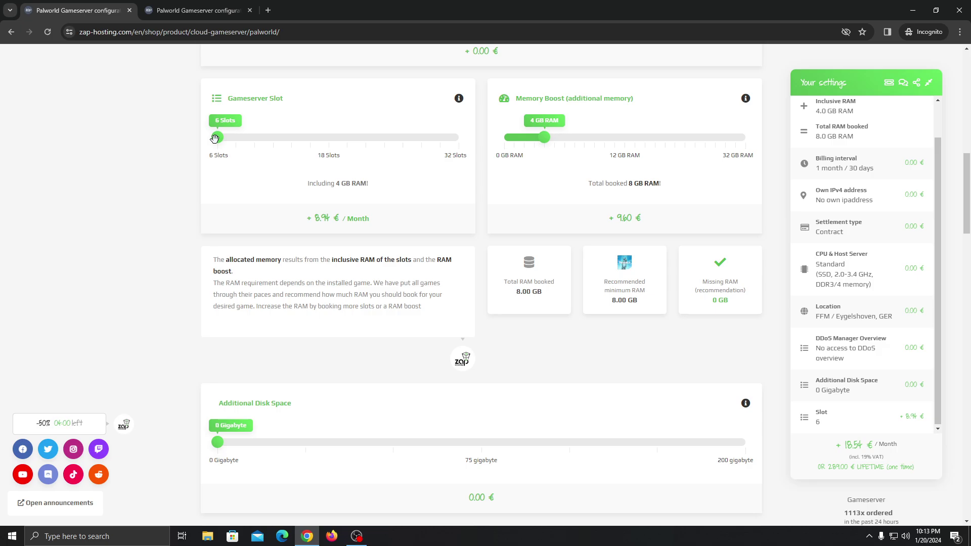
# Step: Reveal the voucher Enter code field and Redeem button in the credit card payment box
pyautogui.scroll(-15, 631, 200)
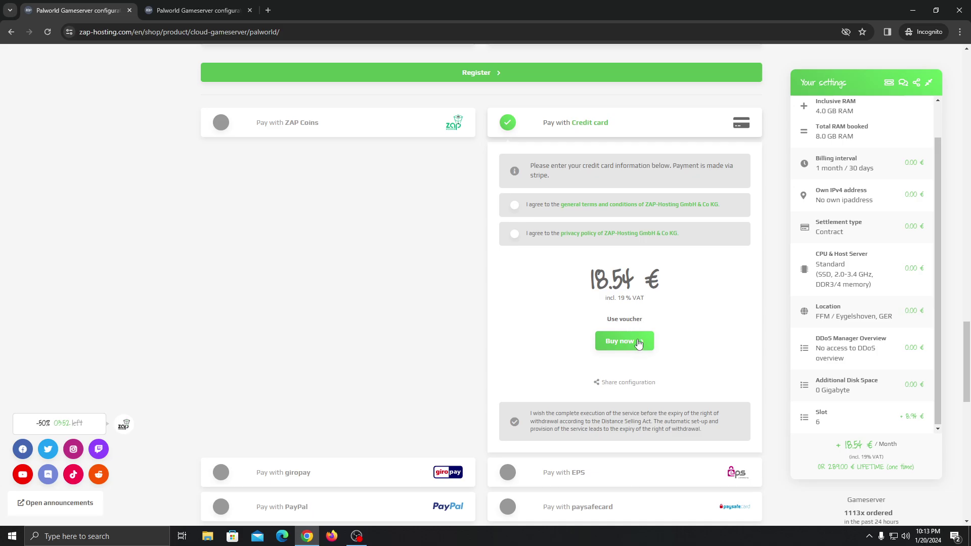
pyautogui.click(628, 319)
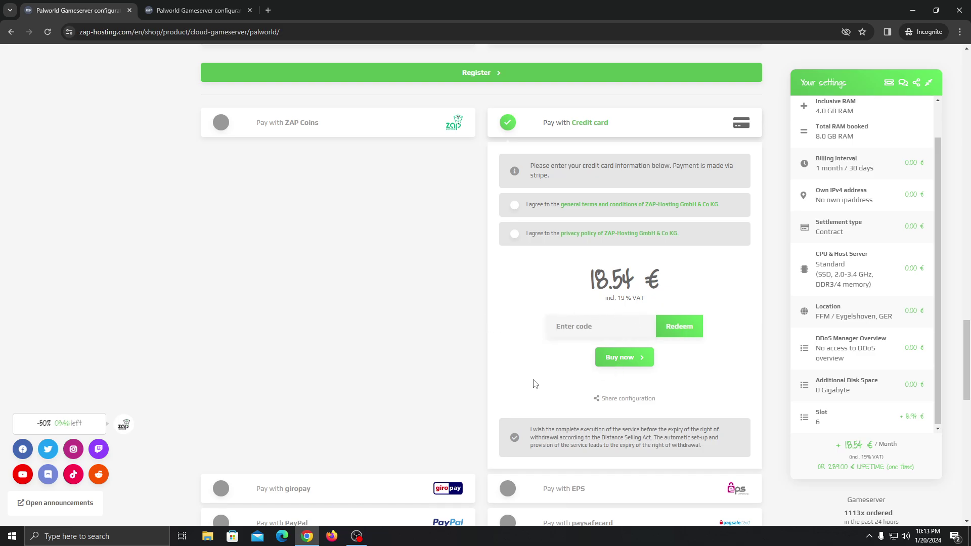
pyautogui.scroll(15, 508, 384)
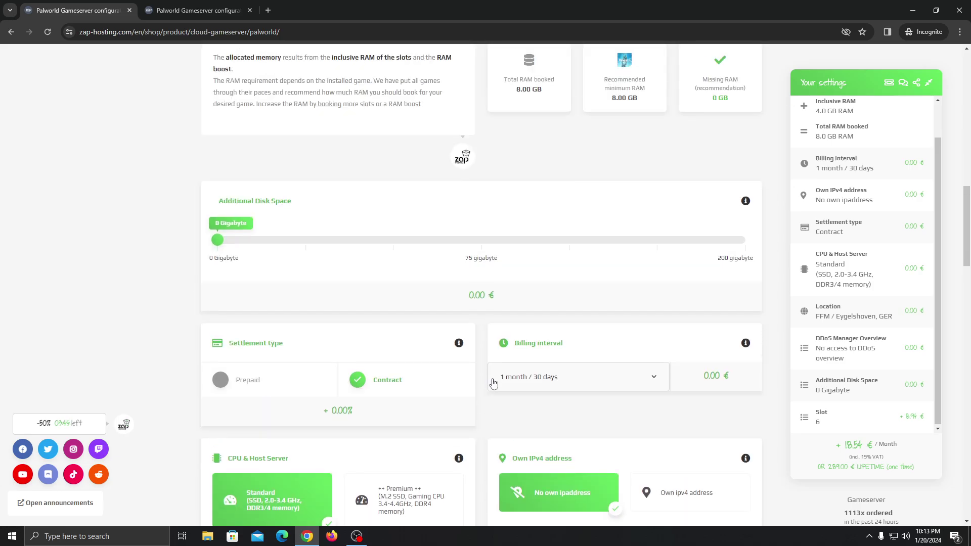
pyautogui.scroll(12, 494, 379)
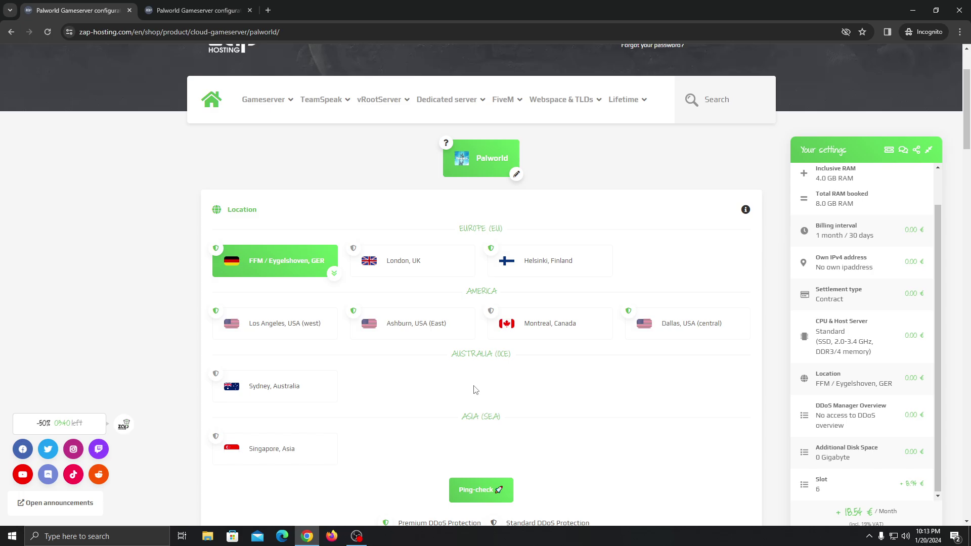
pyautogui.scroll(-5, 475, 389)
pyautogui.scroll(-2, 480, 368)
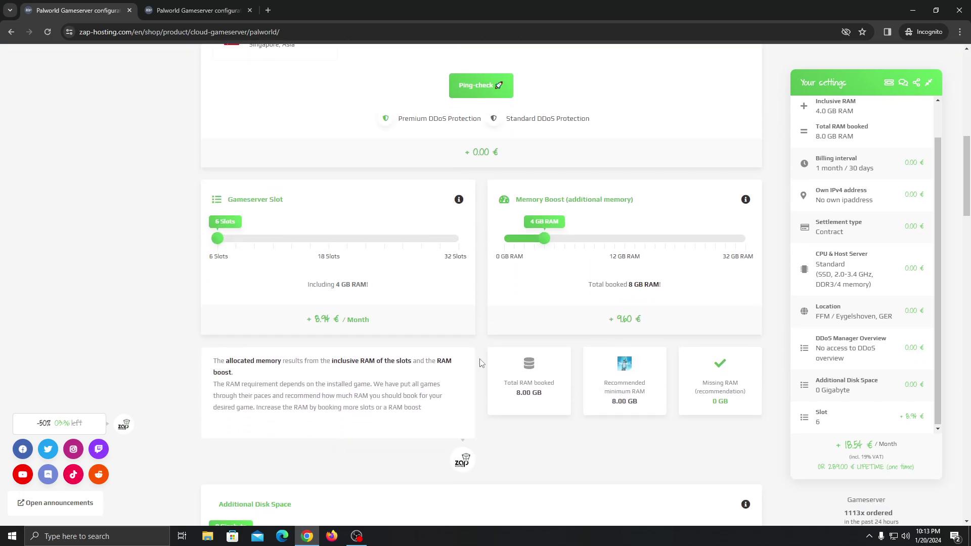
pyautogui.scroll(-4, 480, 364)
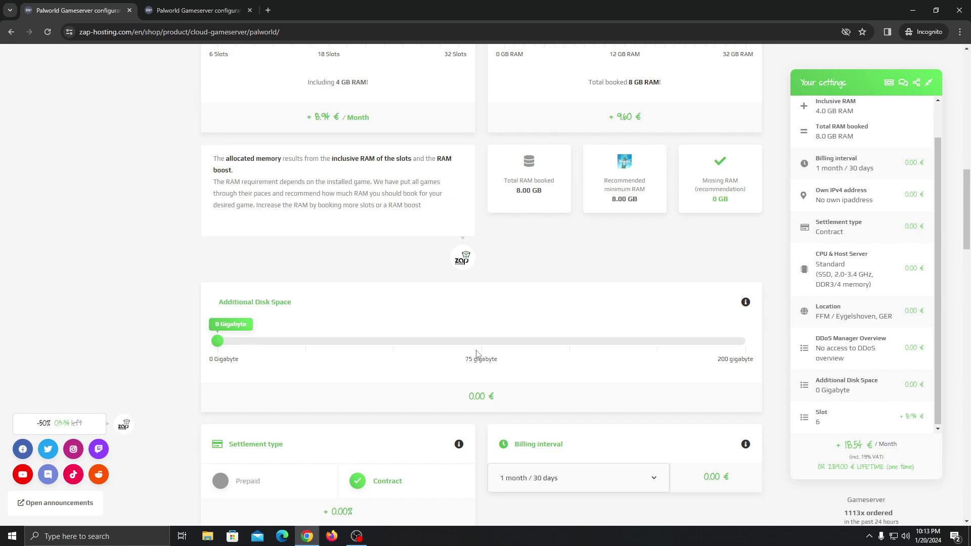
pyautogui.scroll(-3, 478, 364)
pyautogui.scroll(-15, 480, 363)
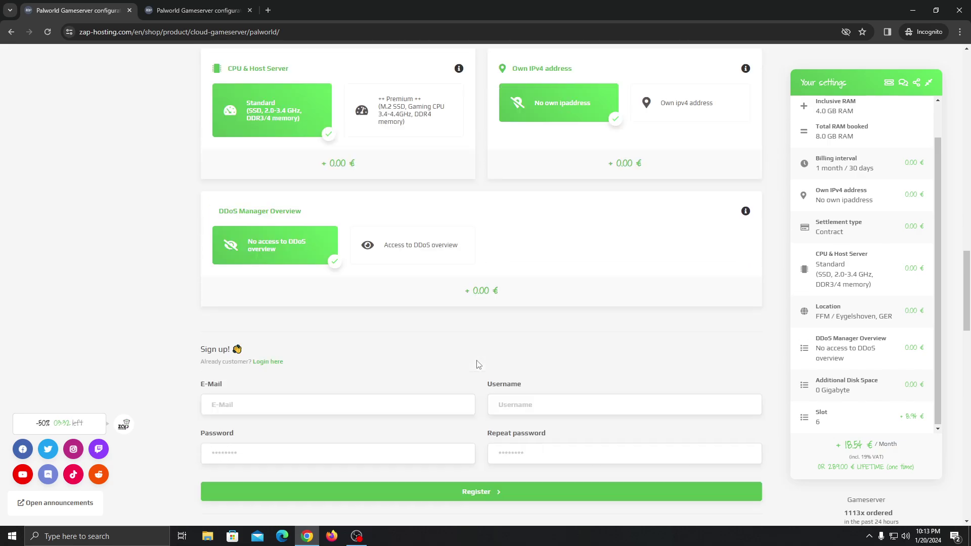
pyautogui.scroll(-10, 474, 378)
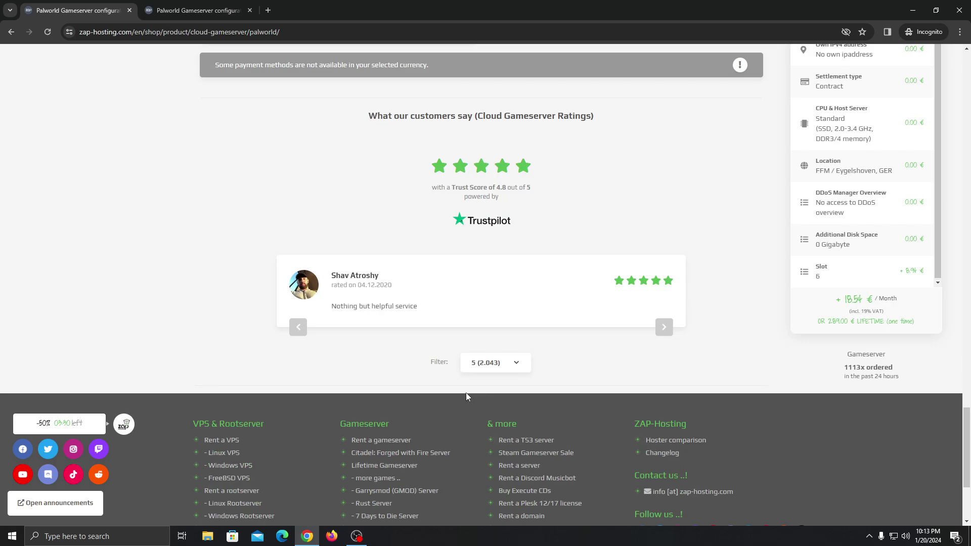
pyautogui.scroll(10, 461, 409)
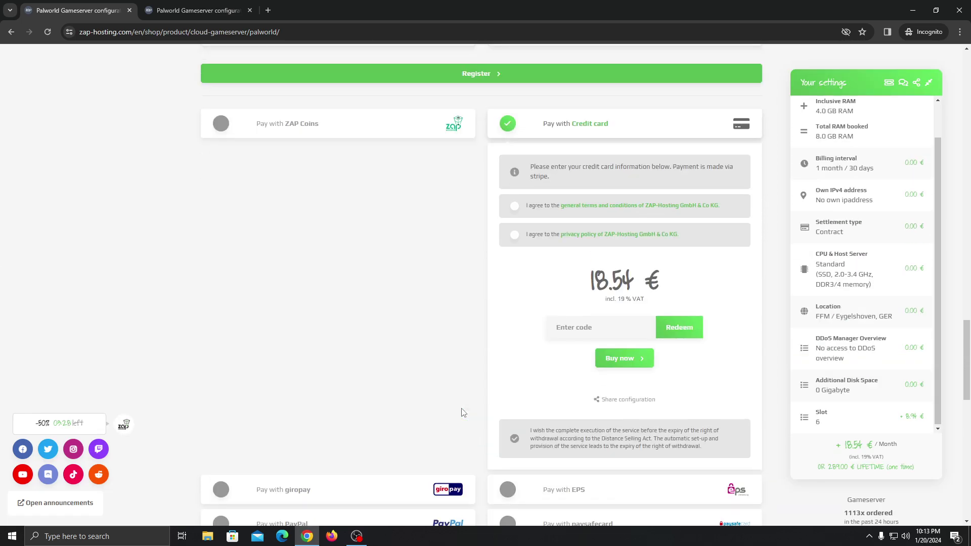
pyautogui.scroll(8, 466, 414)
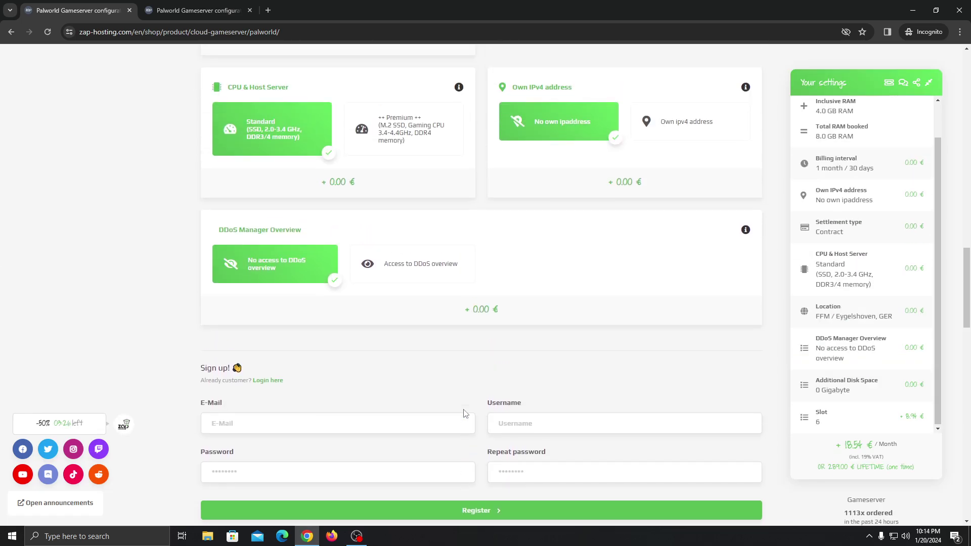
pyautogui.scroll(1, 471, 415)
pyautogui.scroll(3, 481, 408)
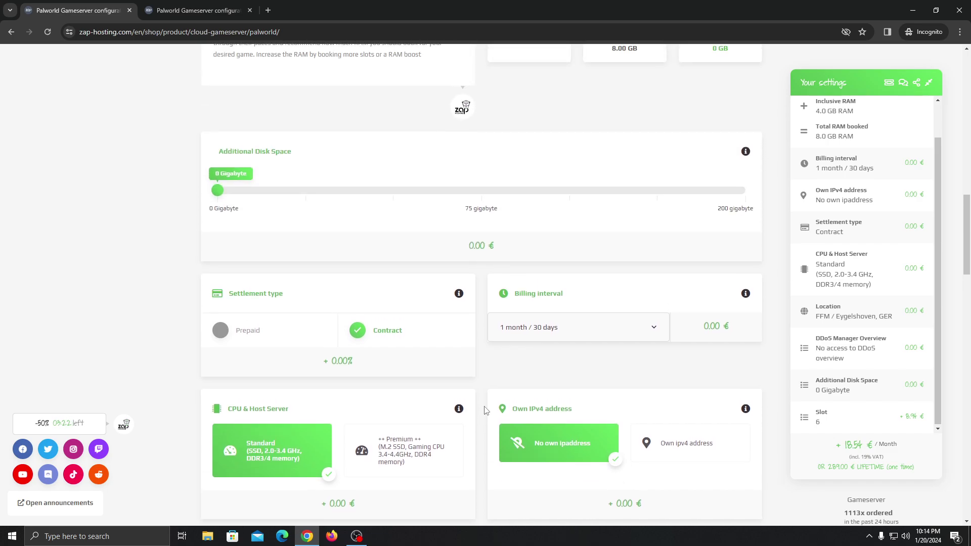
pyautogui.scroll(3, 496, 362)
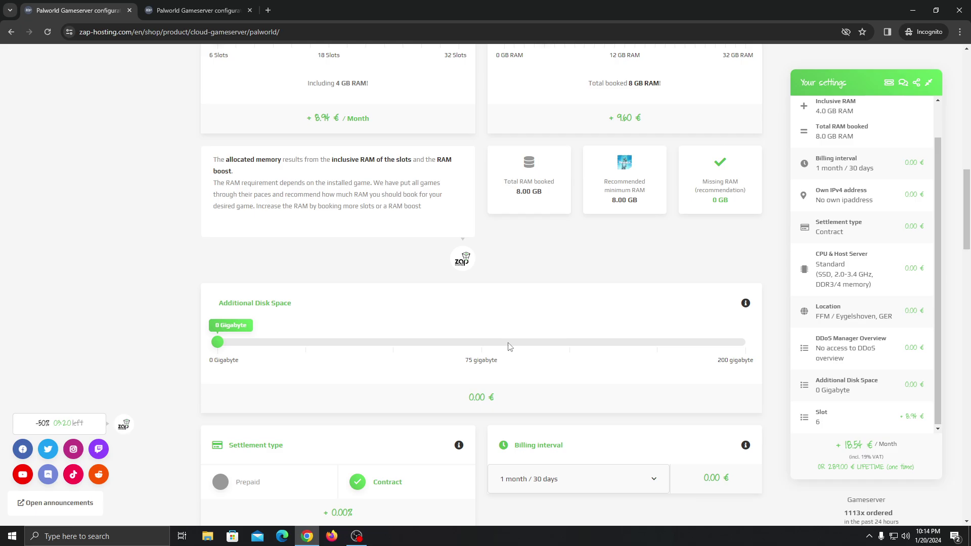